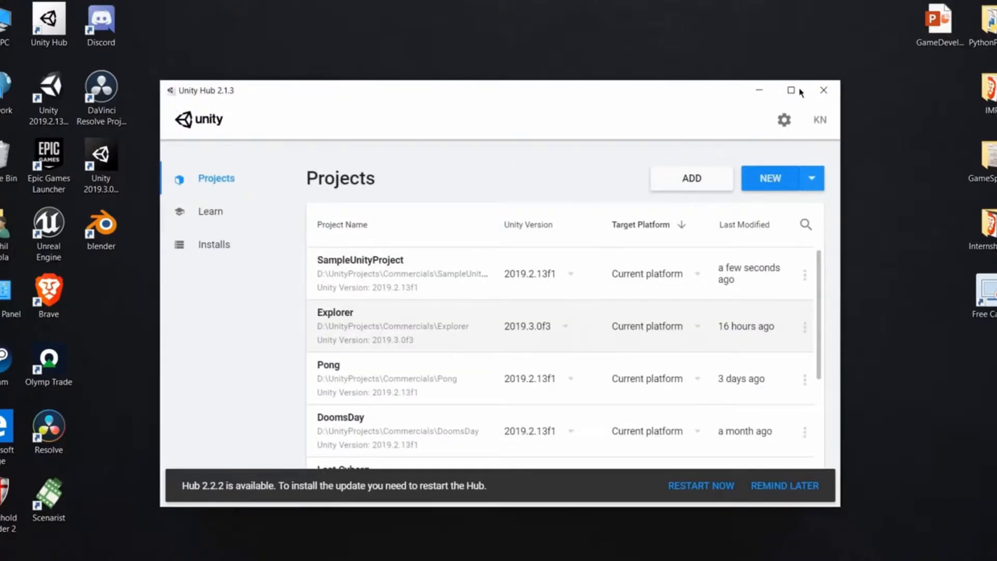
- Start a new Unity project and choose the 3D template
click(791, 90)
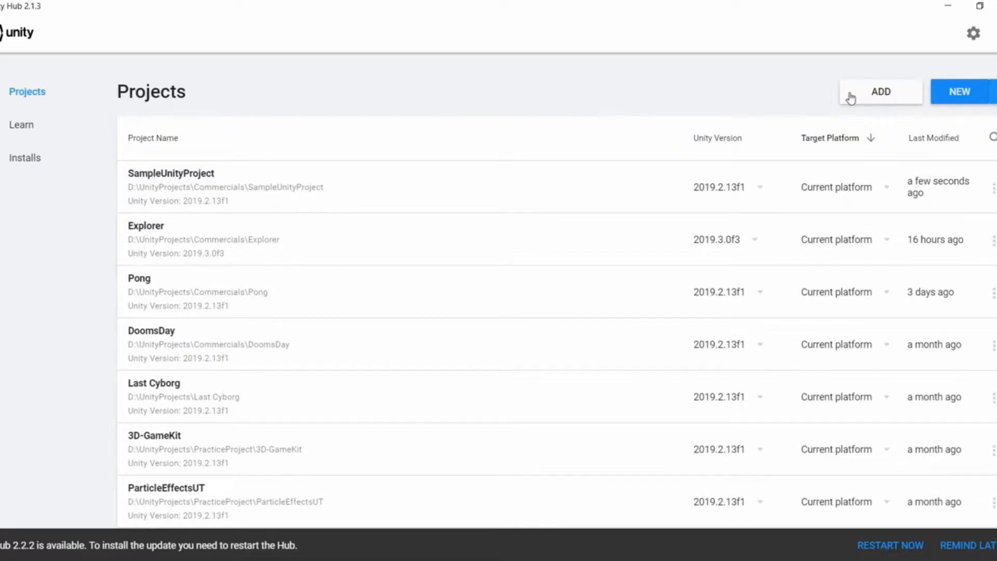
click(963, 106)
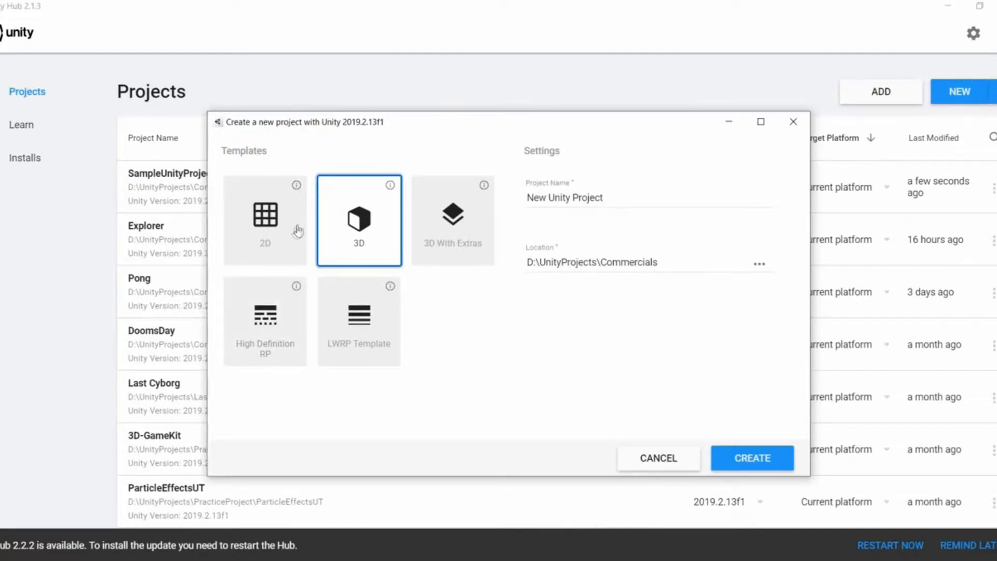
click(257, 239)
click(380, 238)
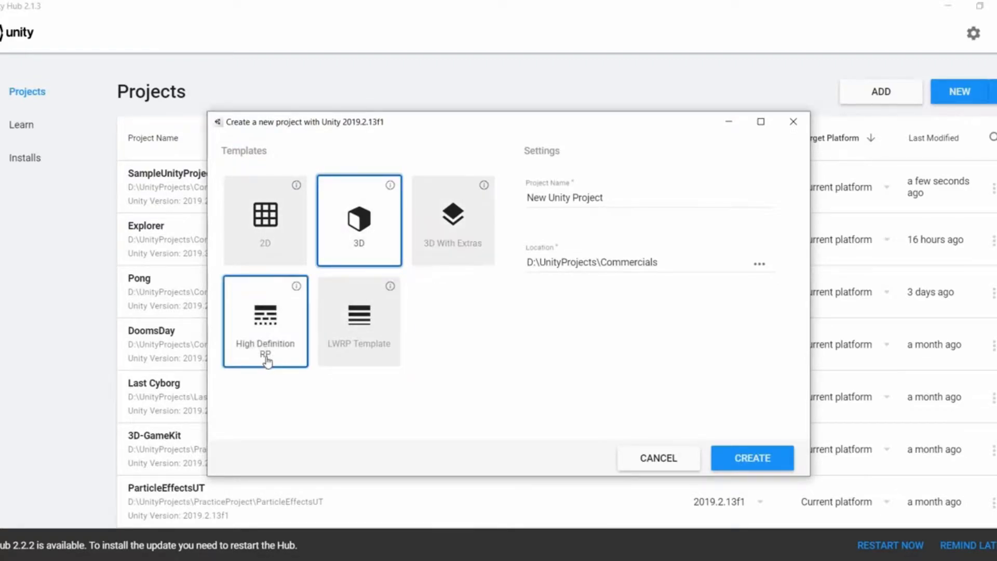
click(348, 346)
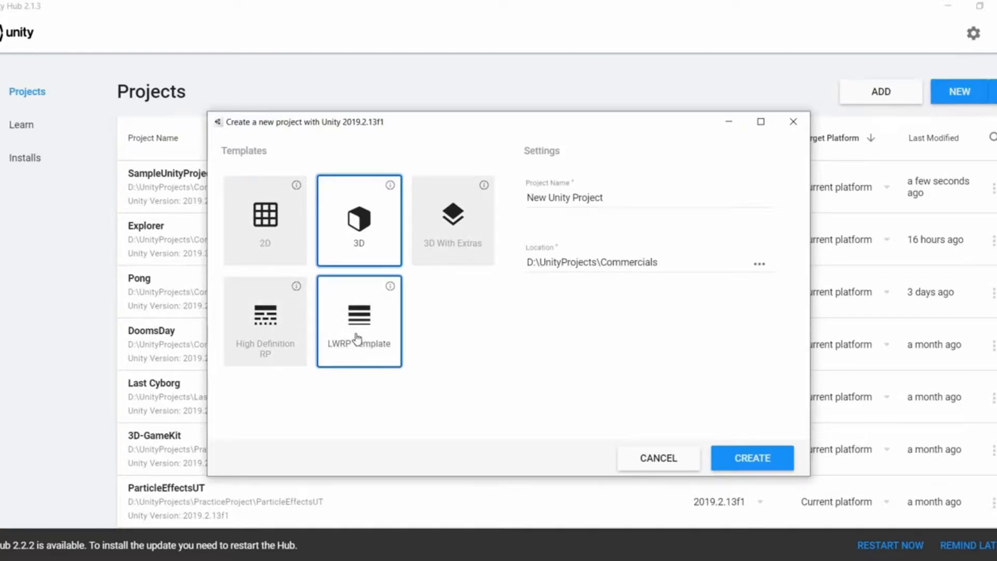
click(371, 257)
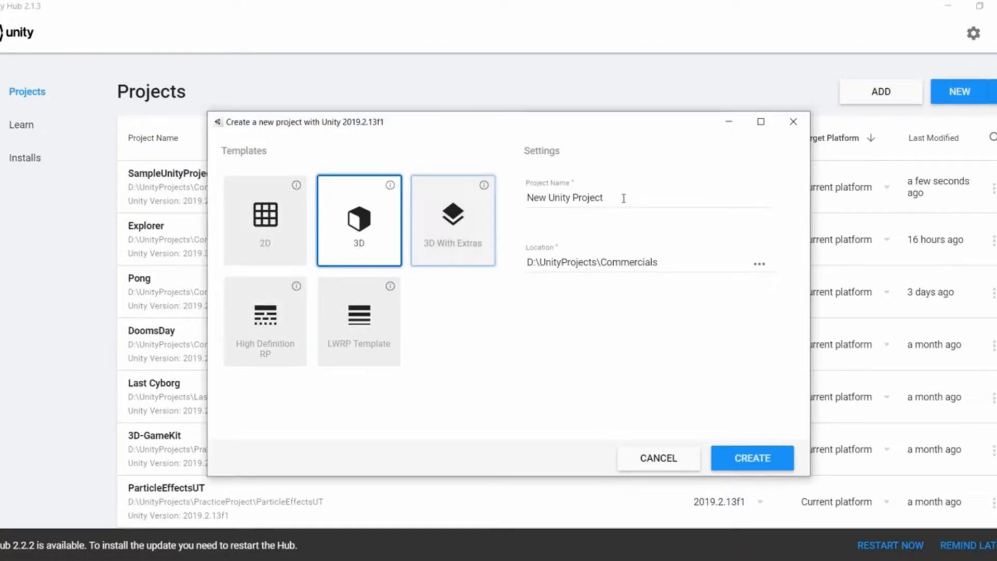
- Name the project SampleUnity3DProject and create it in the preset location
key(Tab)
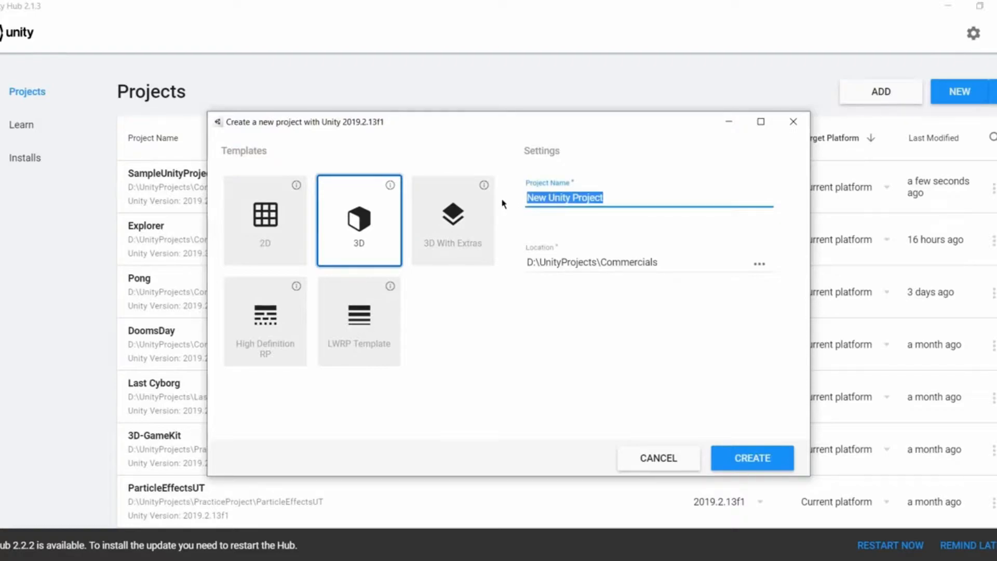
text(SampleUnity)
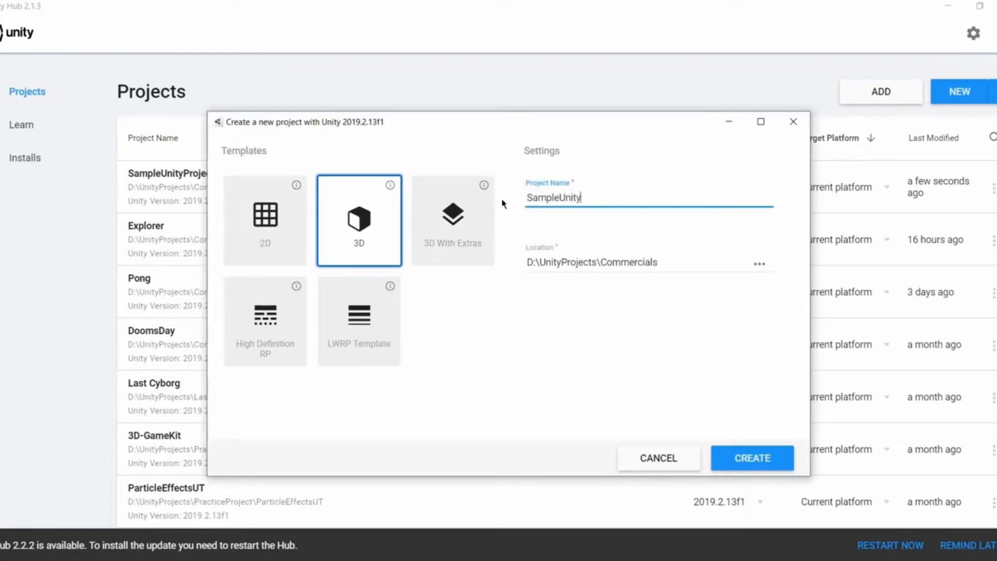
text(3DProject)
click(745, 468)
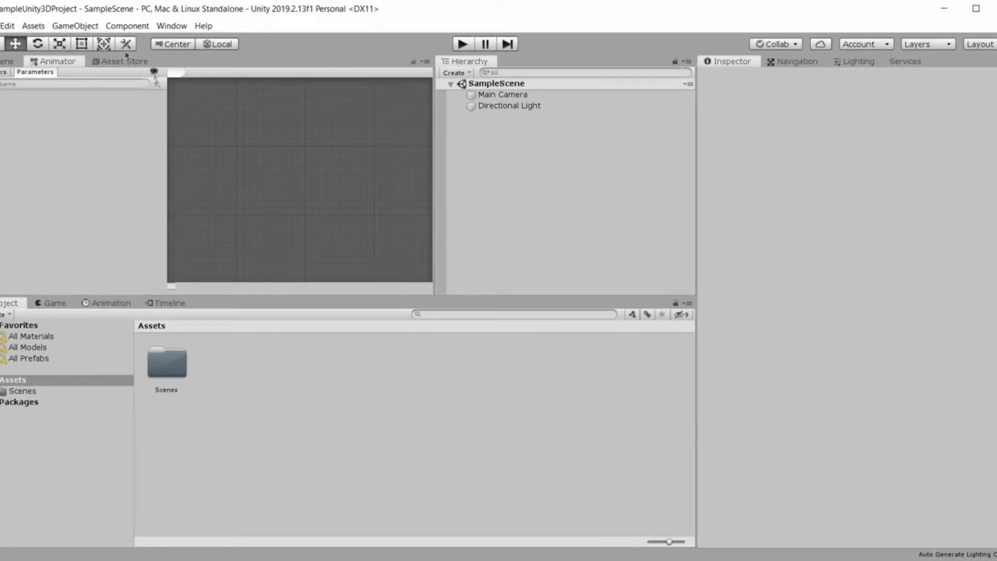
- Try docking the Hierarchy panel on the far side of the Scene view, and return it beside the Inspector
double_click(68, 10)
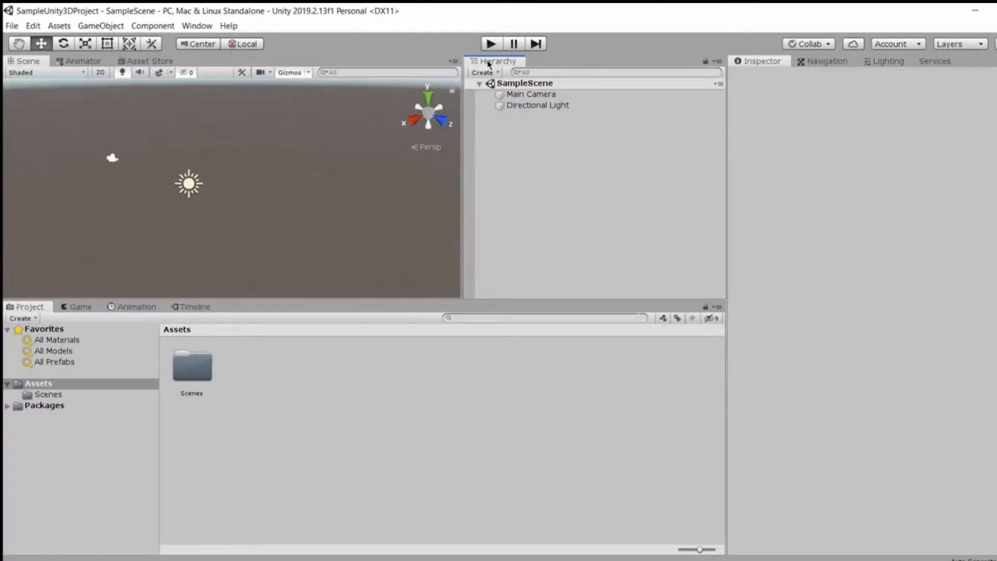
drag(498, 61, 56, 213)
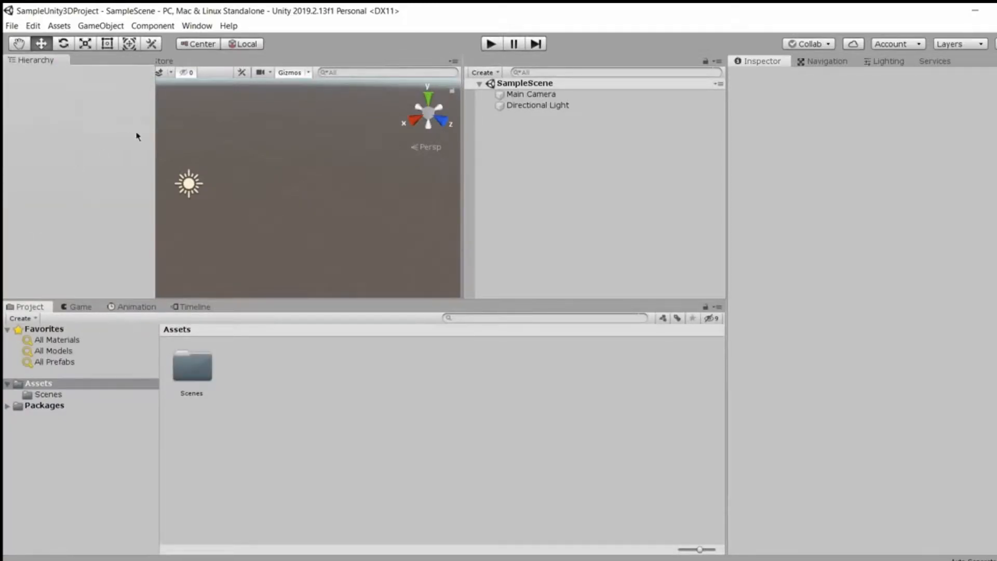
drag(38, 61, 591, 199)
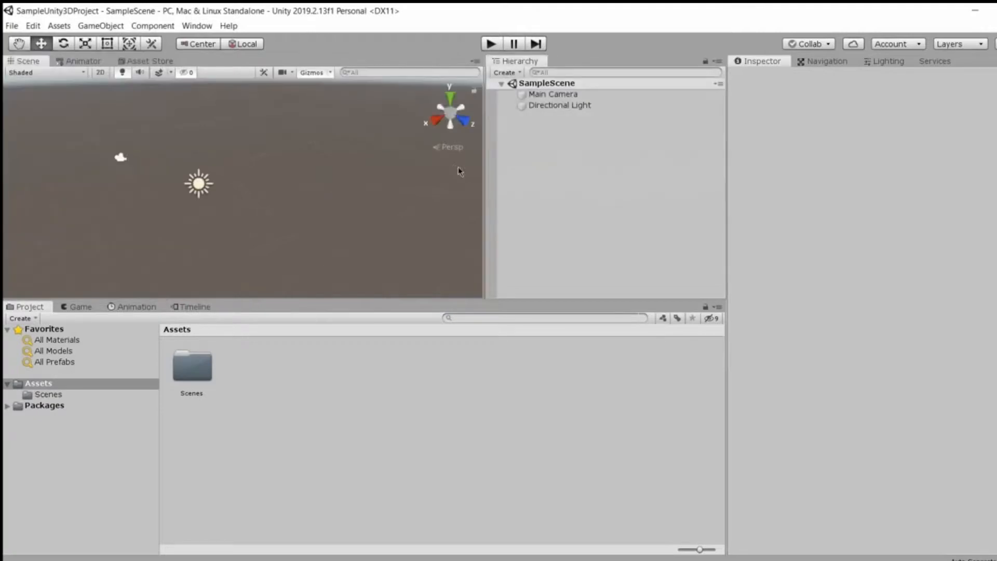
- Look around the default scene from different angles and distances
alt+drag(333, 166, 218, 185)
scroll(115, 93, up, 5)
scroll(115, 93, down, 5)
click(71, 63)
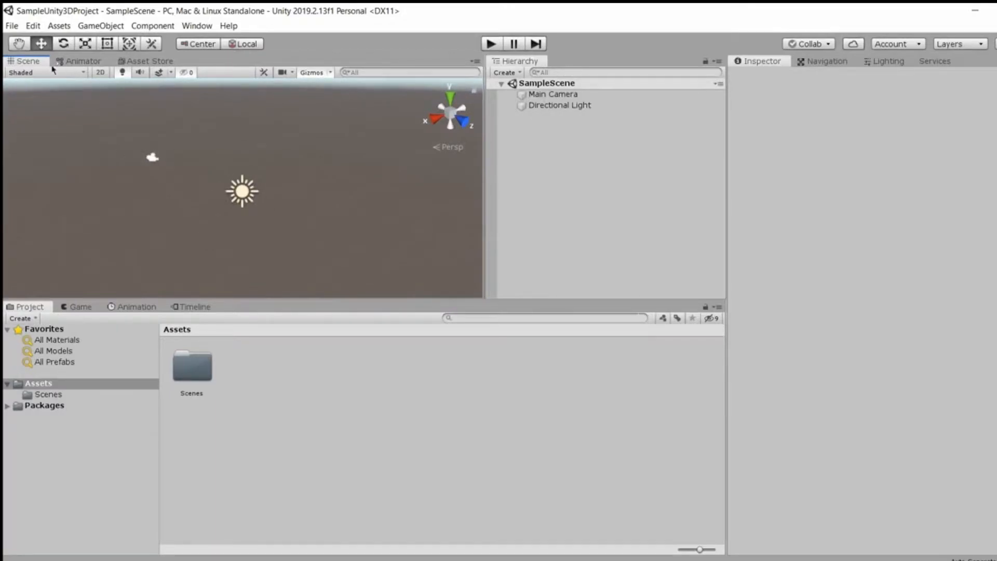
key(ctrl+1)
mouse_move(224, 172)
alt+mouse_down()
mouse_move(245, 155)
mouse_move(236, 174)
alt+mouse_up()
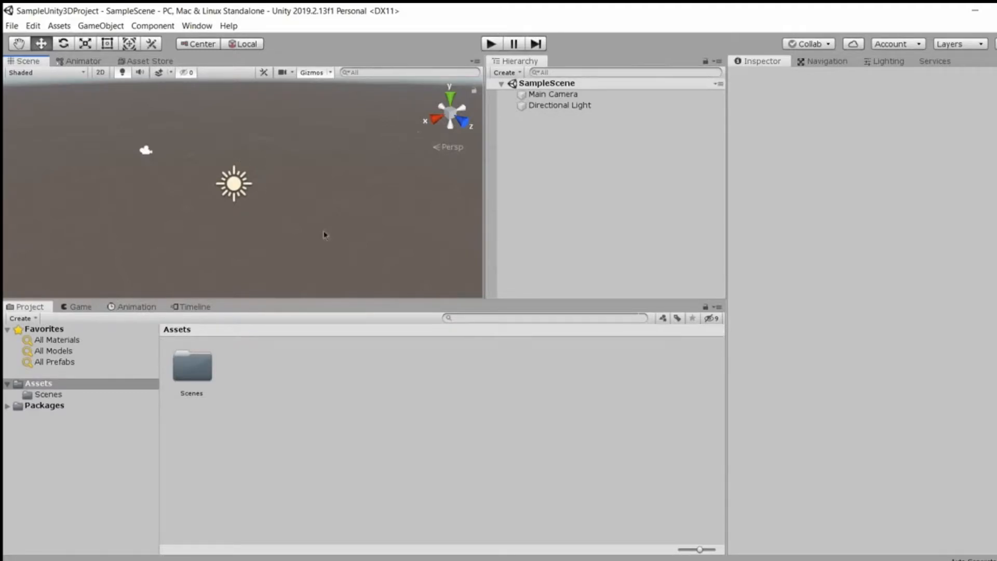
alt+drag(284, 213, 296, 221)
scroll(295, 221, up, 3)
scroll(293, 213, down, 2)
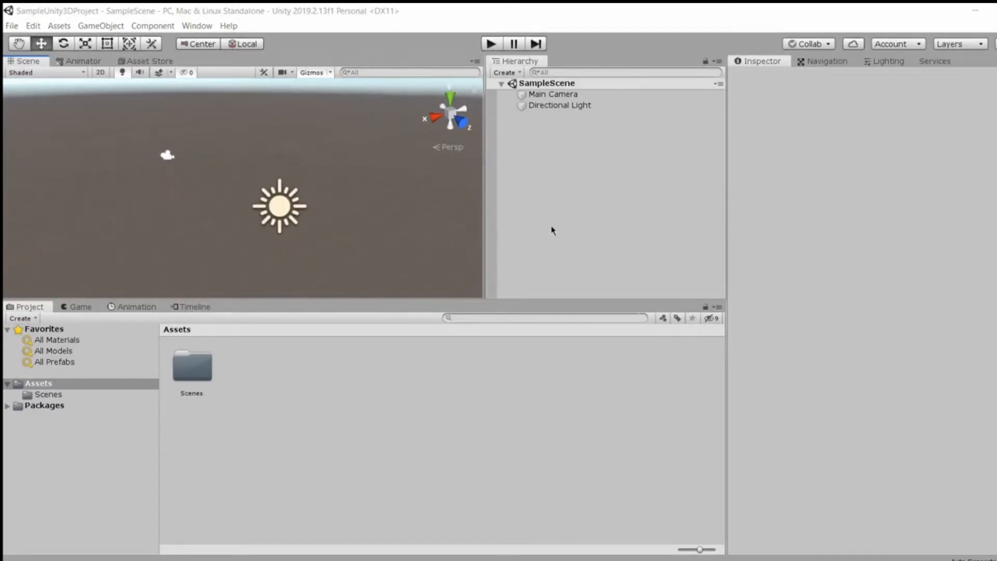
- Examine the default Main Camera and Directional Light objects by selecting each in the scene
click(551, 96)
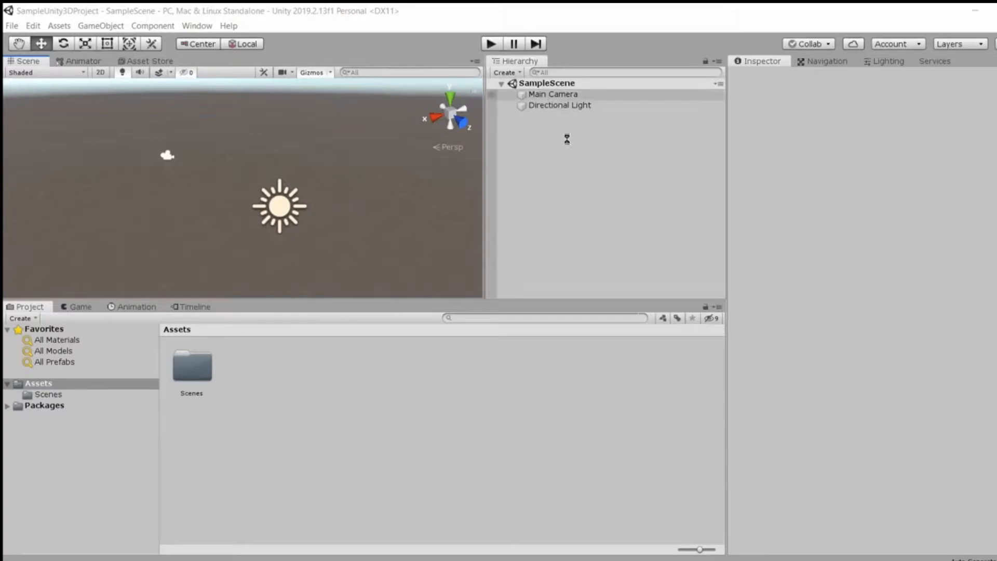
click(559, 106)
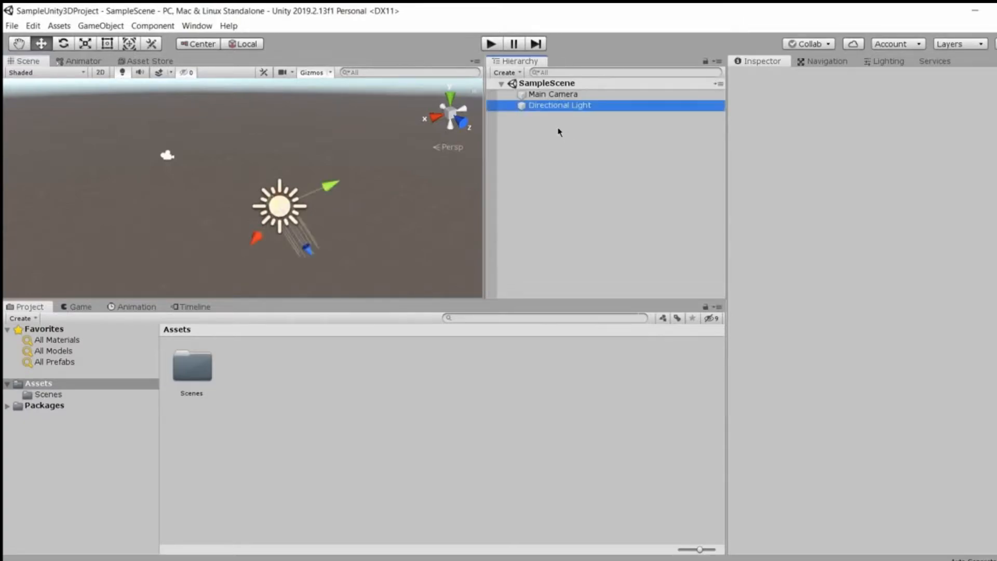
click(556, 97)
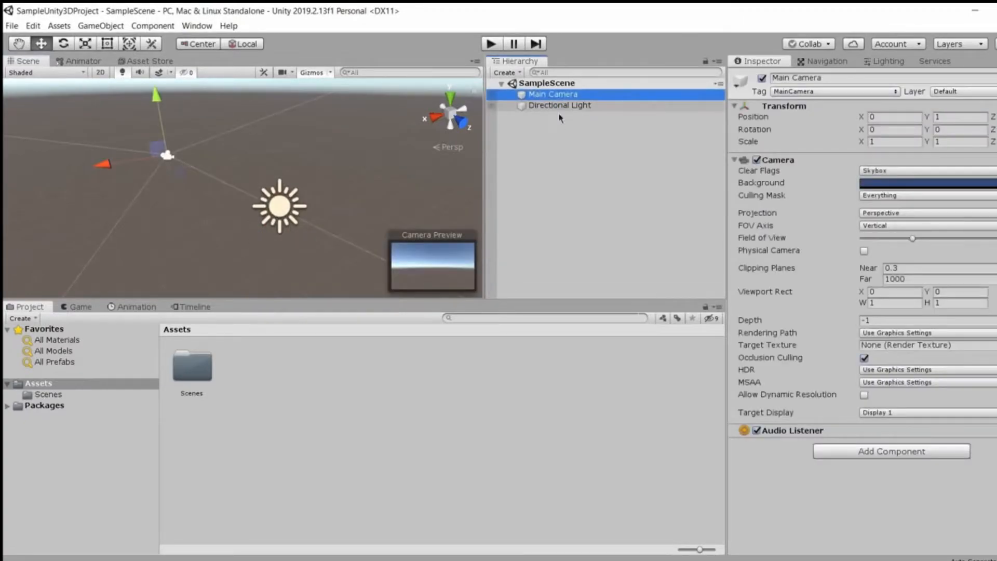
click(560, 114)
click(559, 108)
click(561, 139)
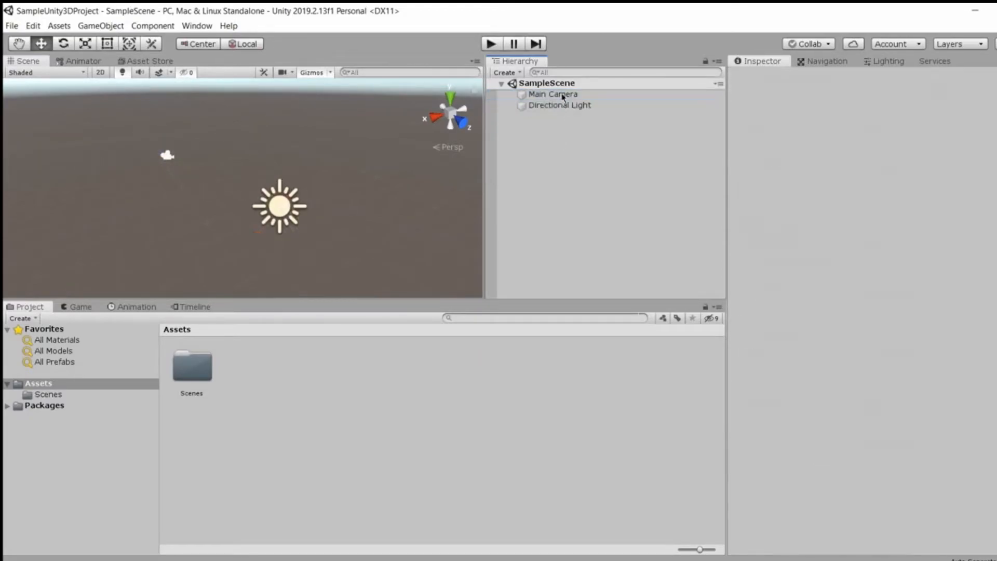
click(560, 106)
ctrl+click(554, 95)
click(553, 139)
alt+drag(269, 196, 260, 192)
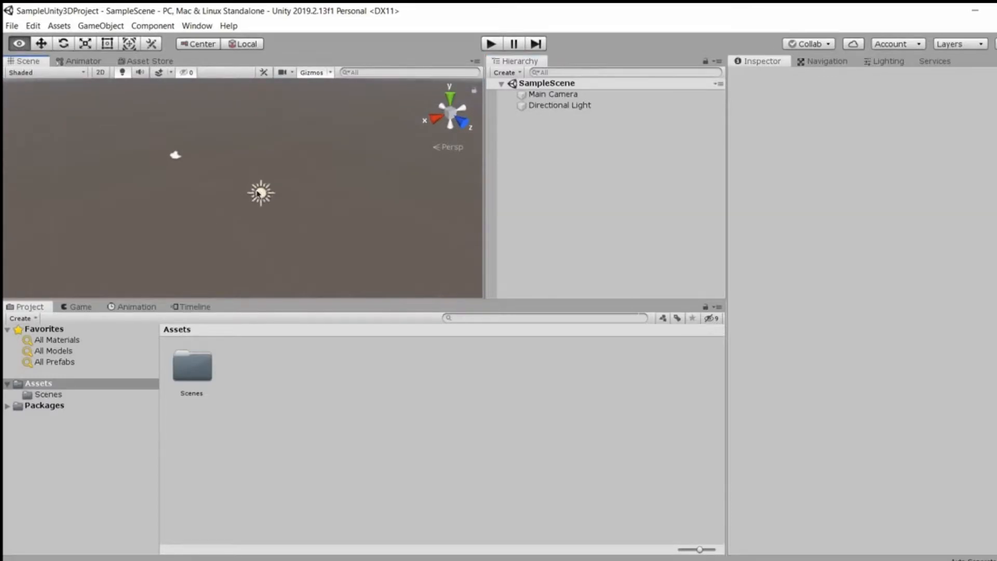
- Add a 3D Cube object to SampleScene
right_click(525, 129)
click(525, 134)
right_click(524, 130)
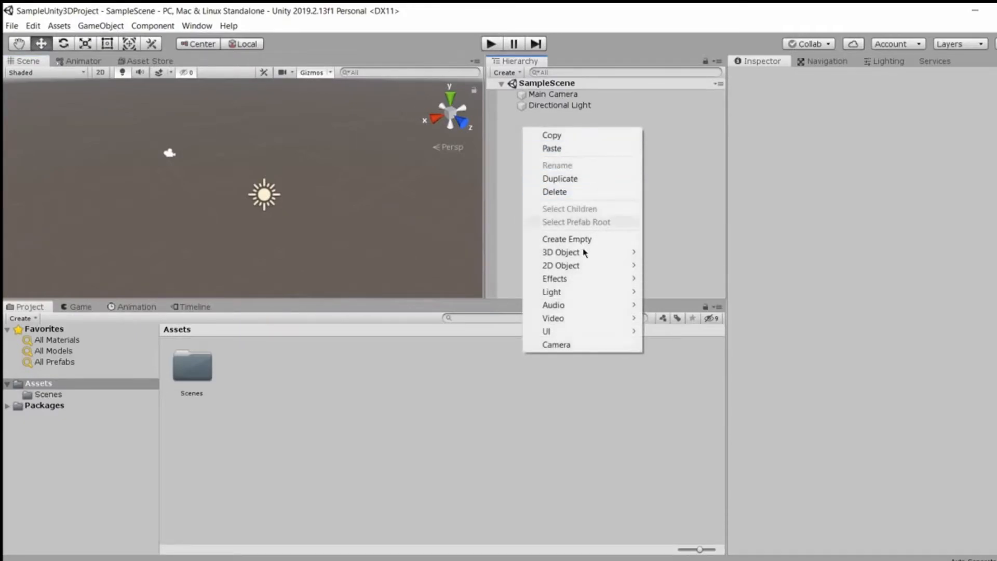
mouse_move(585, 252)
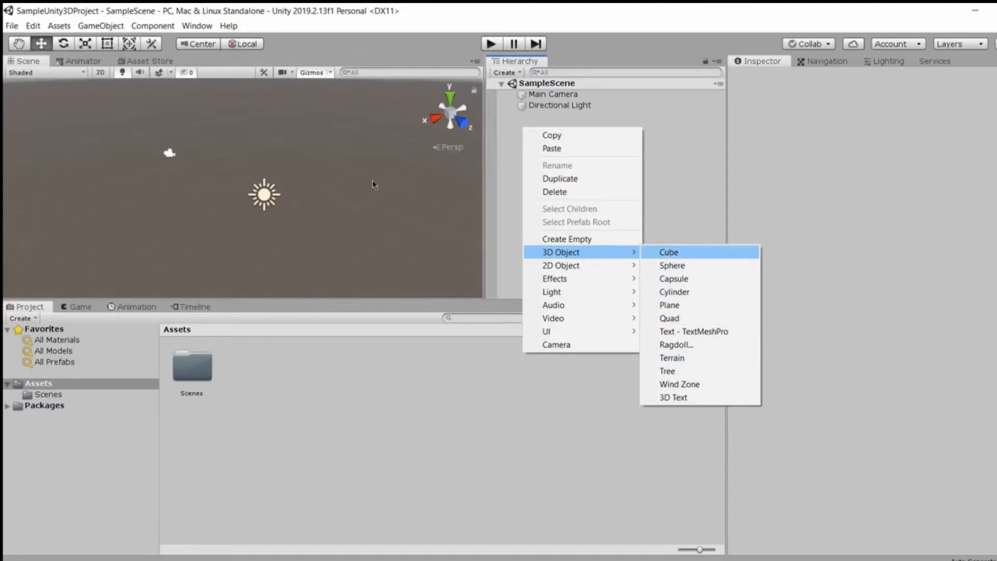
click(669, 253)
scroll(316, 186, up, 6)
scroll(311, 187, down, 4)
scroll(160, 278, down, 3)
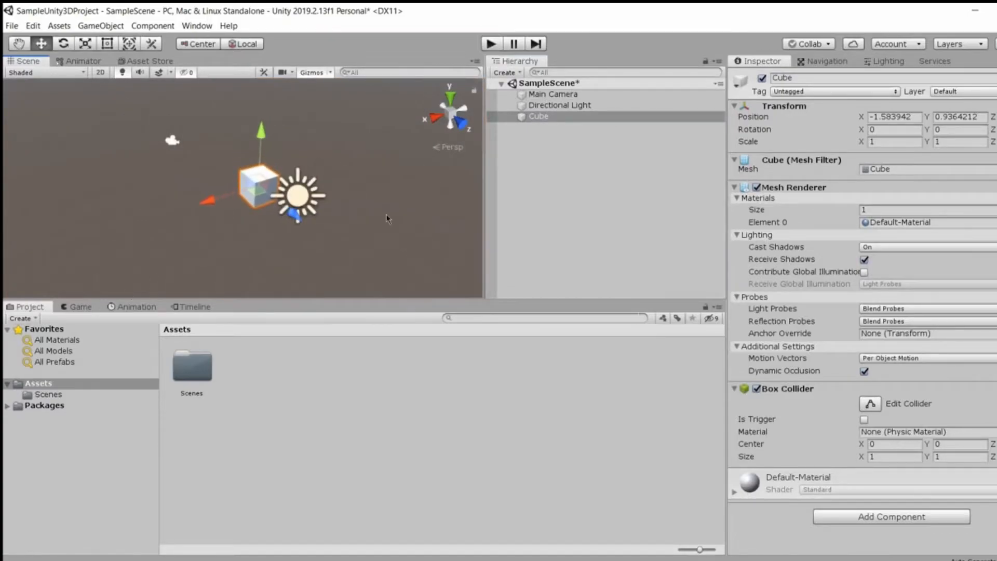
- Select the cube and move it along its X axis to about -3.18
ctrl+click(549, 118)
click(538, 116)
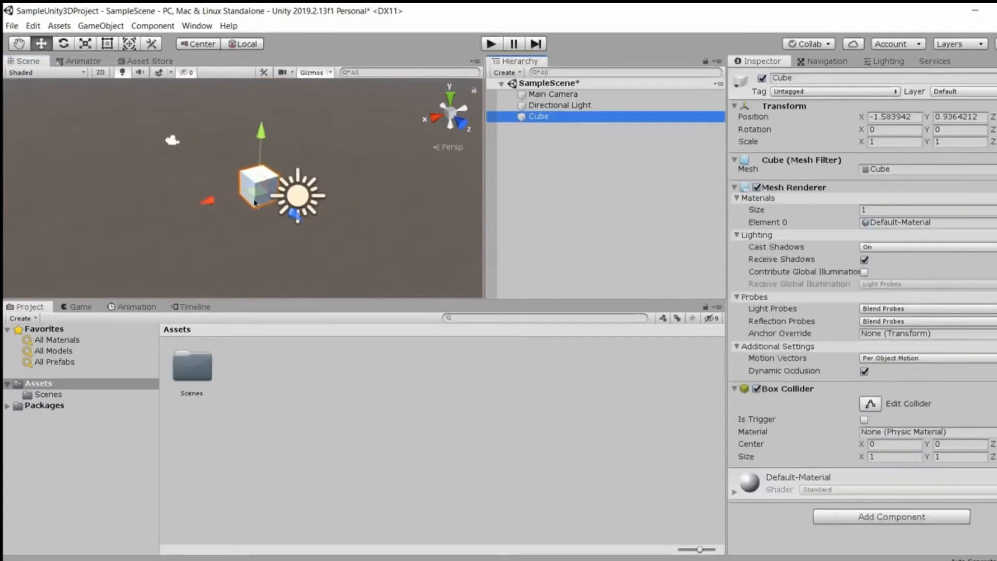
alt+drag(315, 247, 274, 221)
alt+drag(171, 187, 151, 217)
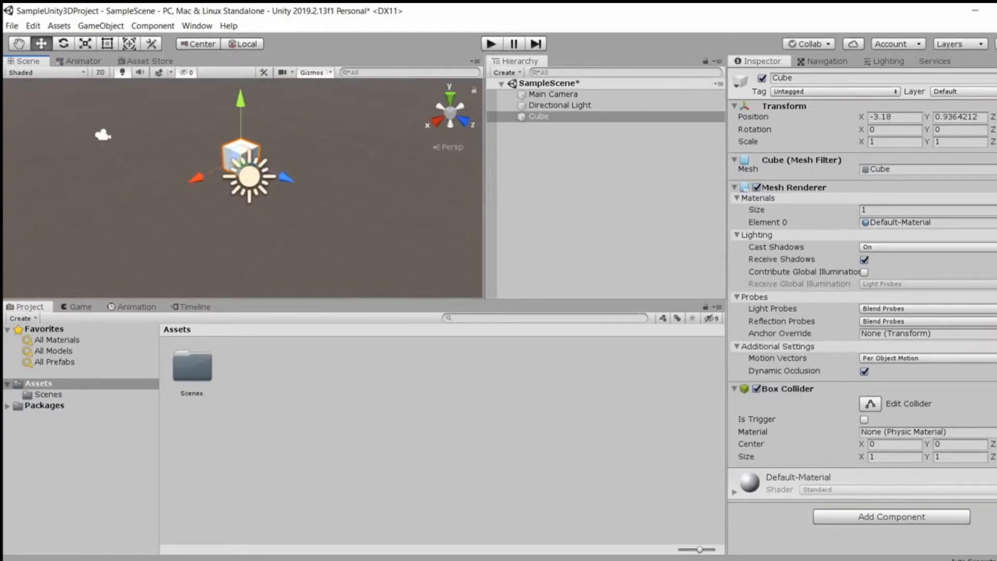
- Collapse the cube's Mesh Renderer component and deselect the cube
click(789, 187)
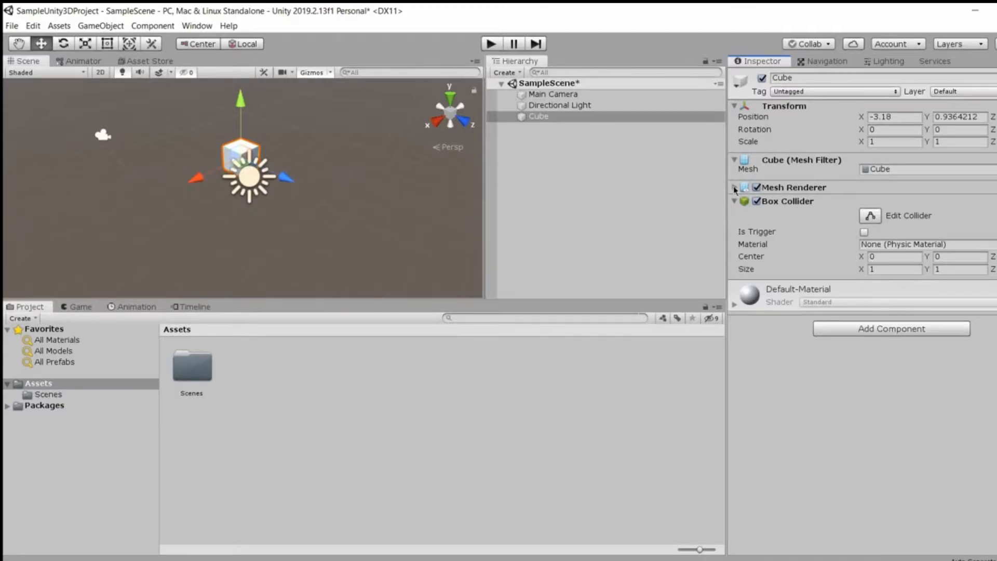
click(600, 172)
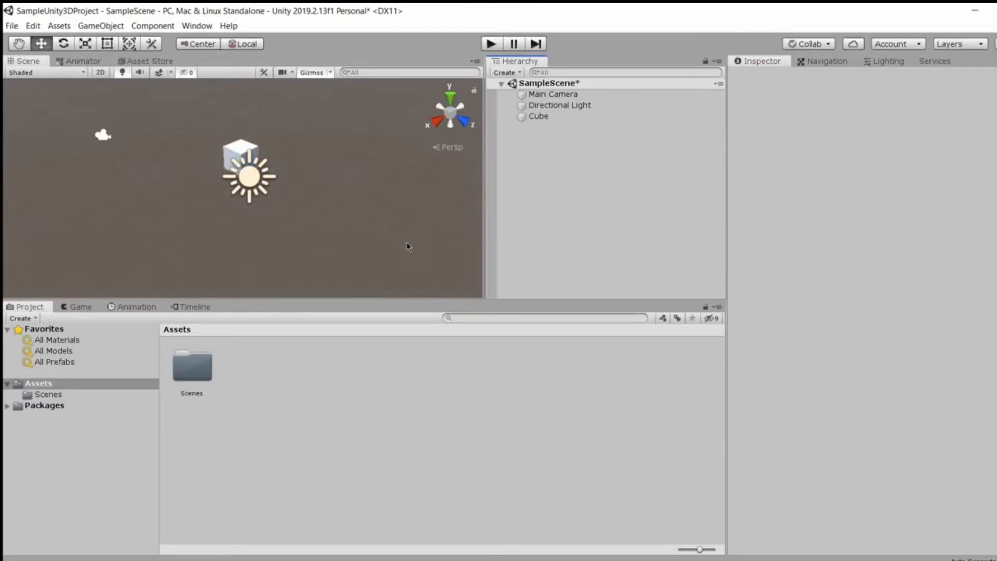
alt+drag(469, 216, 394, 228)
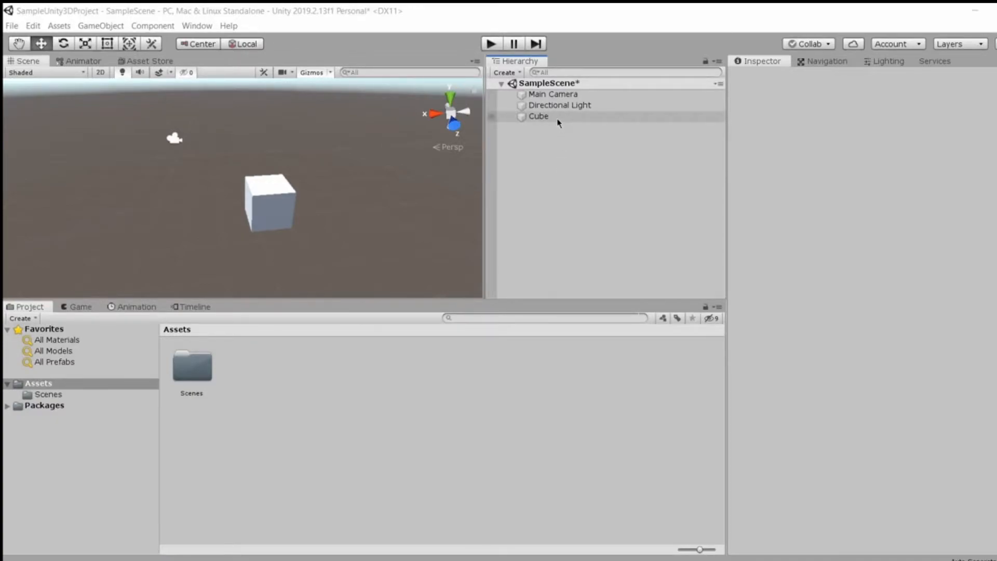
- Reselect the cube and shift its X position to about -3.67 through its Transform values
click(539, 117)
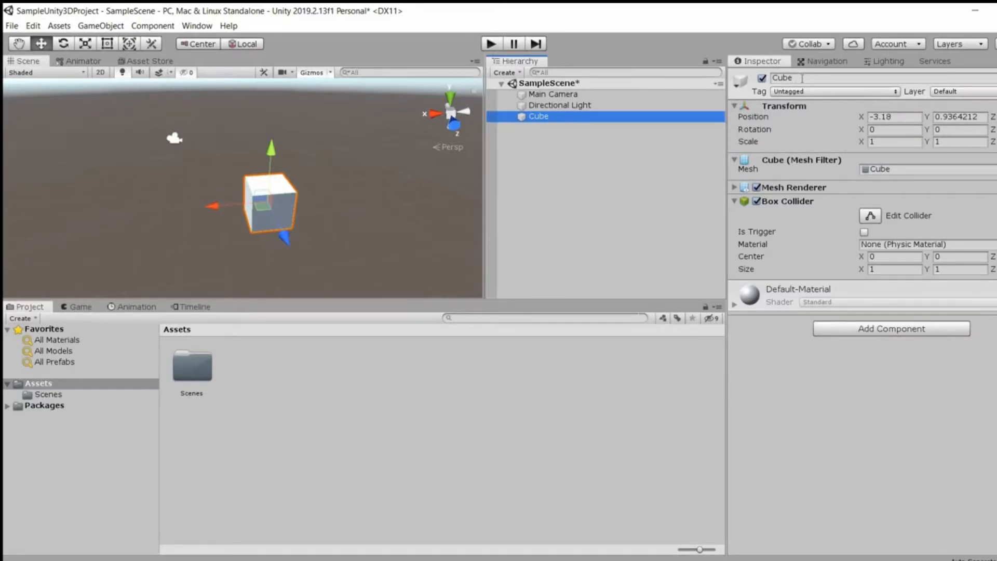
click(618, 125)
click(691, 116)
key(F2)
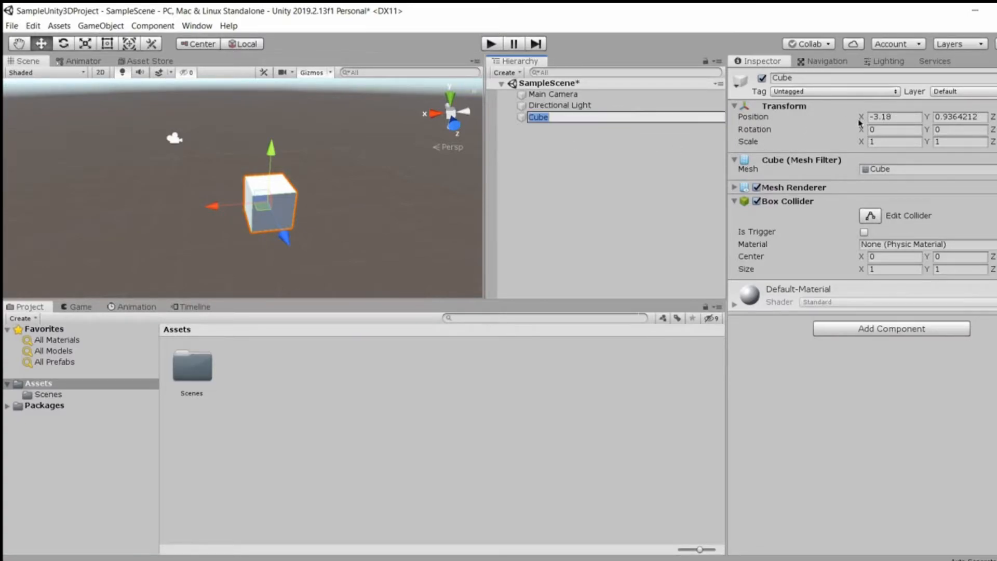
drag(861, 118, 846, 149)
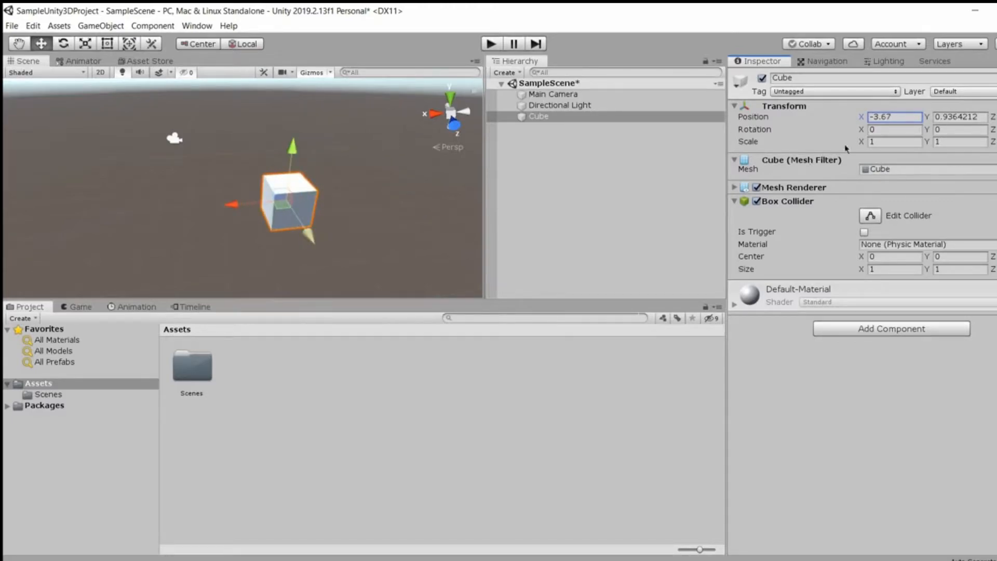
click(901, 117)
- Set the cube's X rotation to 45 in its Transform
right_drag(351, 192, 11, 156)
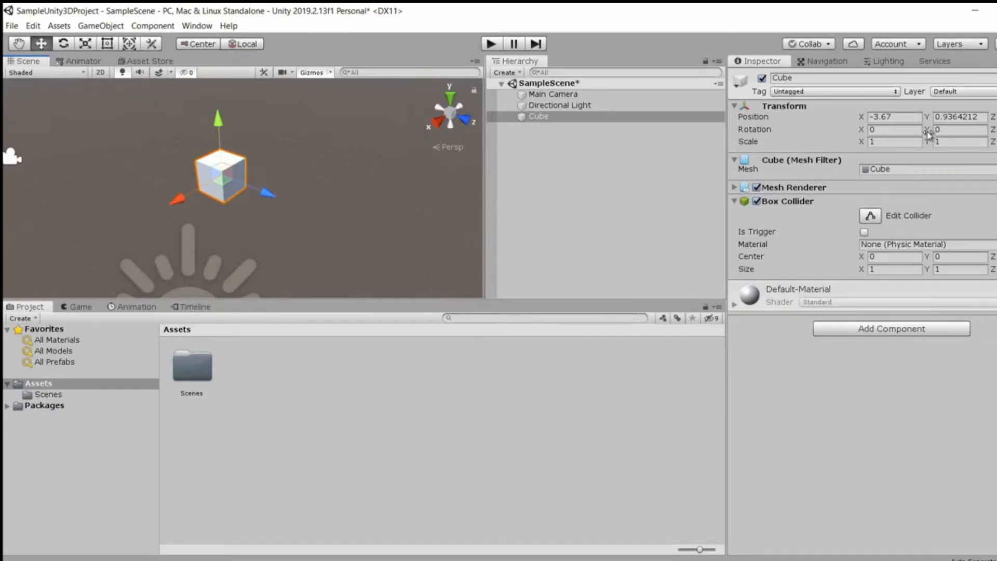
click(948, 127)
click(881, 130)
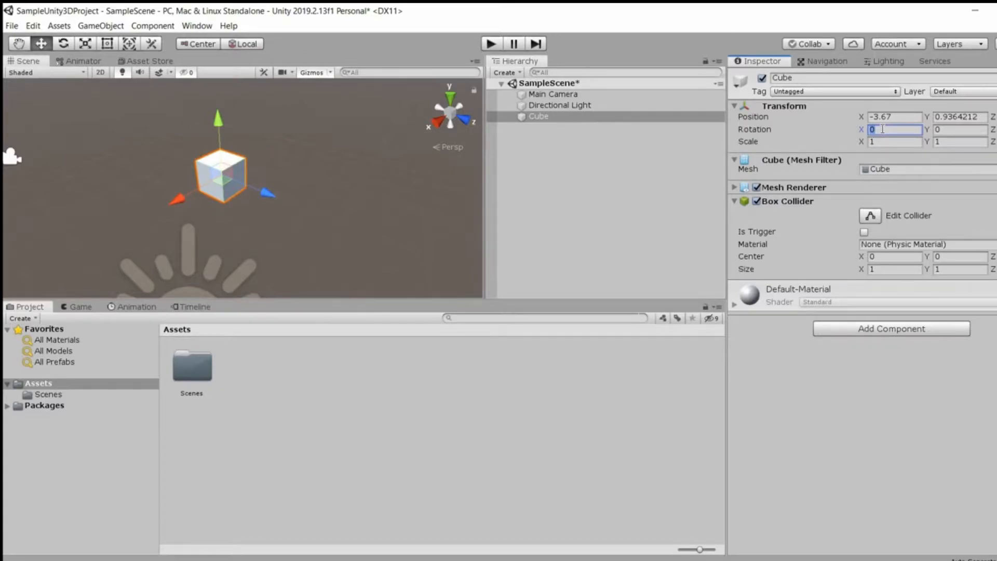
text(90)
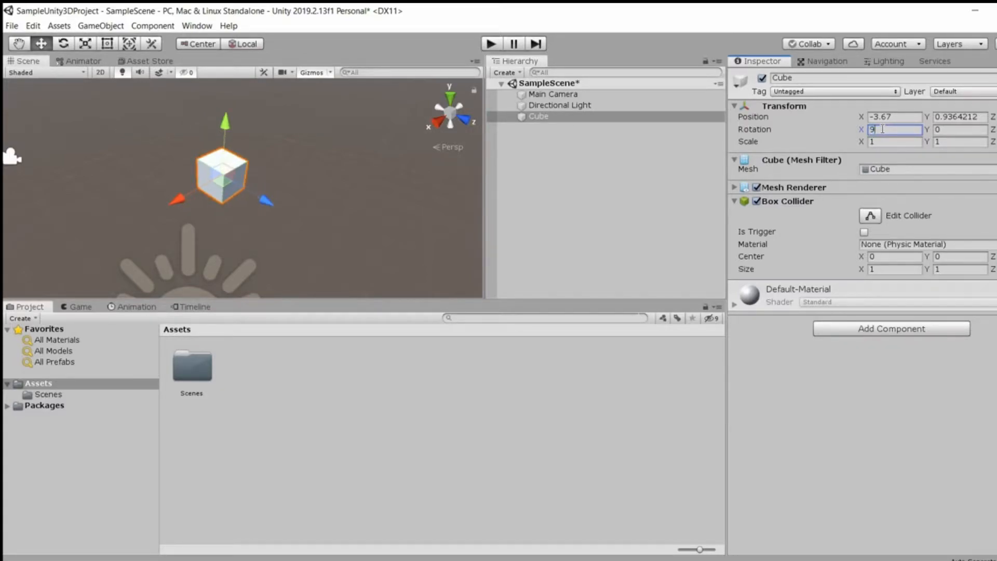
key(BackSpace)
key(BackSpace)
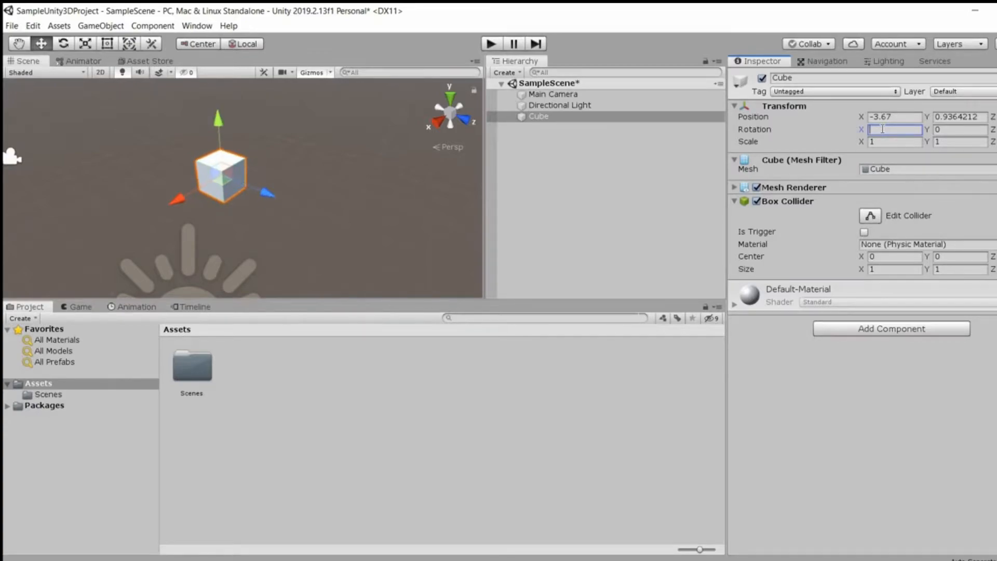
text(45)
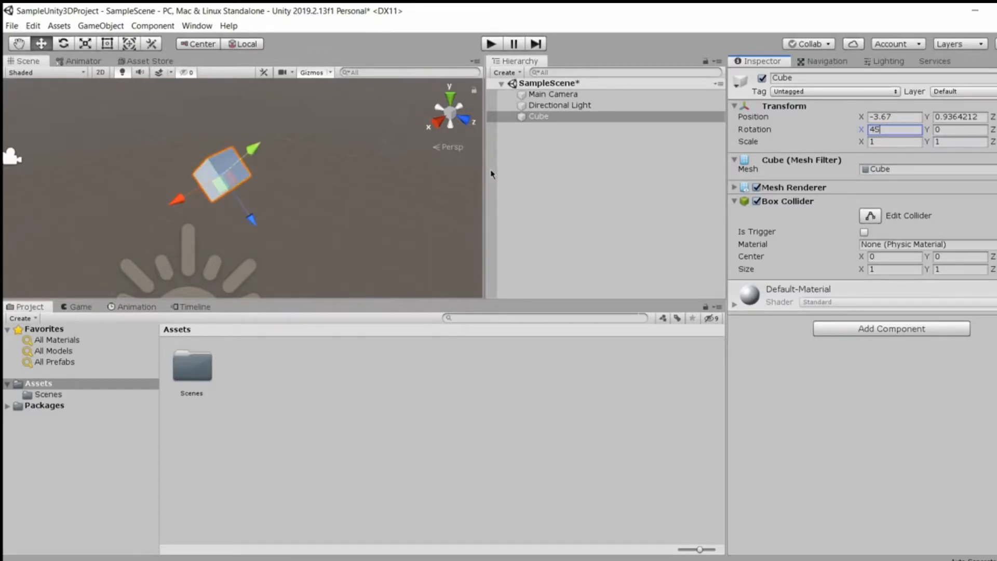
- Select the cube and reposition it freehand with the Move tool to about X -3.18 and Y 0.88
click(393, 193)
alt+drag(327, 199, 450, 165)
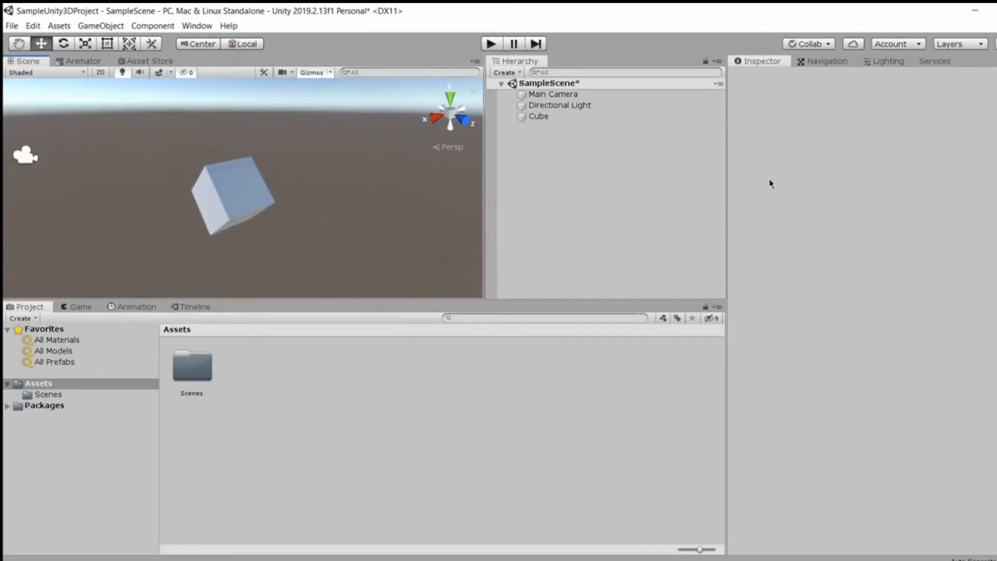
click(538, 116)
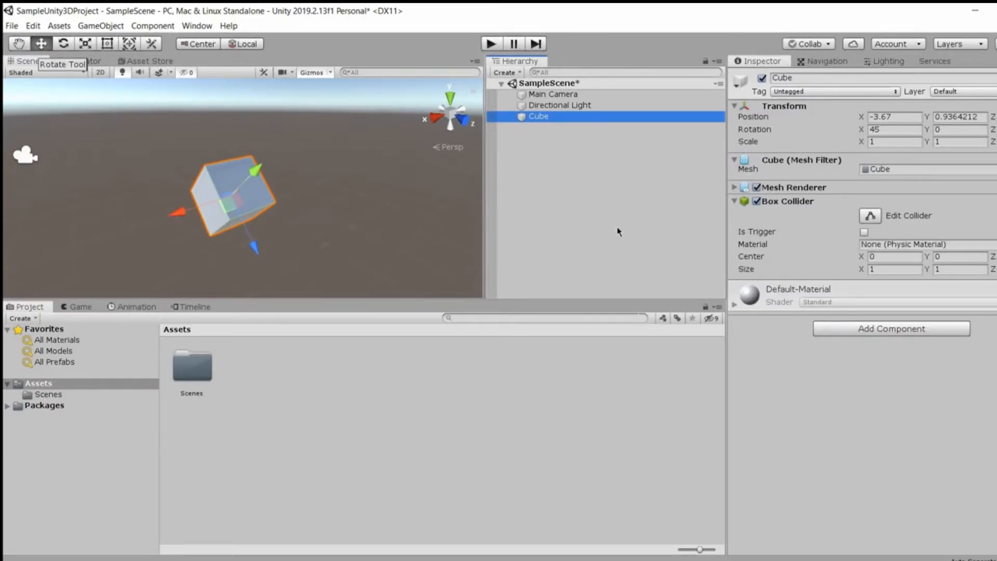
click(166, 90)
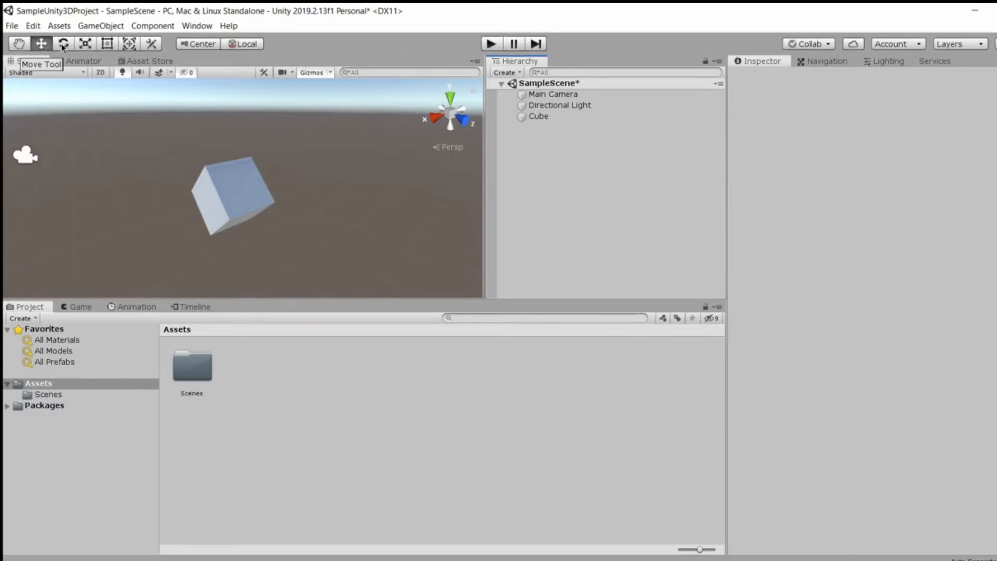
click(260, 215)
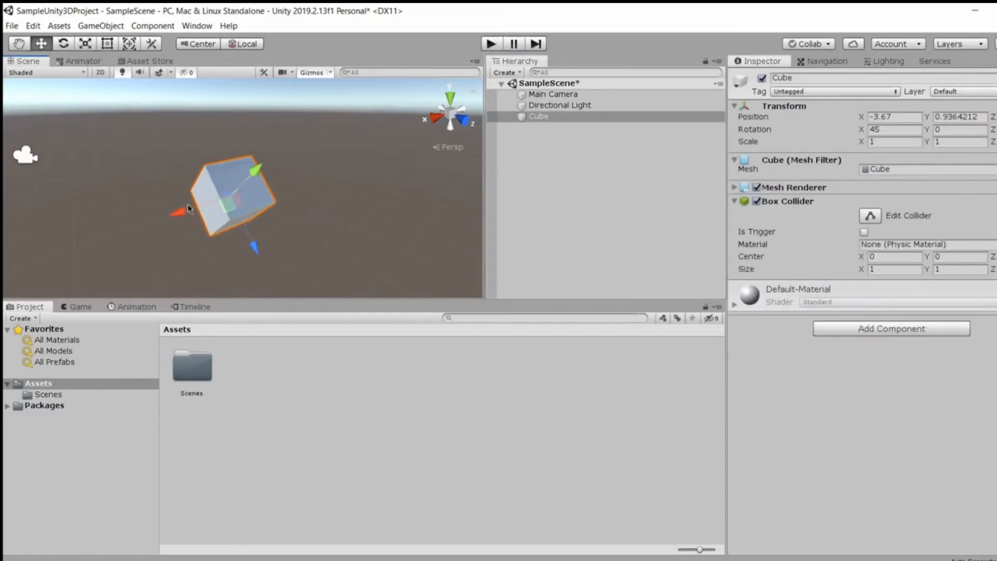
drag(180, 212, 131, 232)
mouse_move(216, 257)
mouse_down()
mouse_move(206, 242)
mouse_move(225, 273)
mouse_move(221, 265)
mouse_up()
mouse_move(139, 231)
mouse_down()
mouse_move(205, 208)
mouse_move(156, 224)
mouse_up()
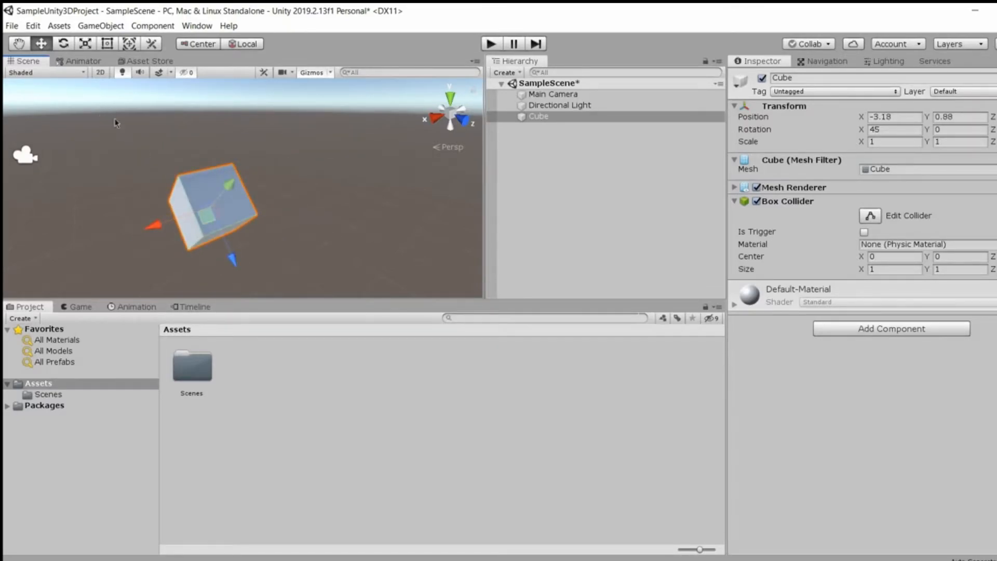
- Rotate the cube freehand with the Rotate tool to about 175.4 in X and -360.2 in Y
alt+drag(117, 124, 64, 73)
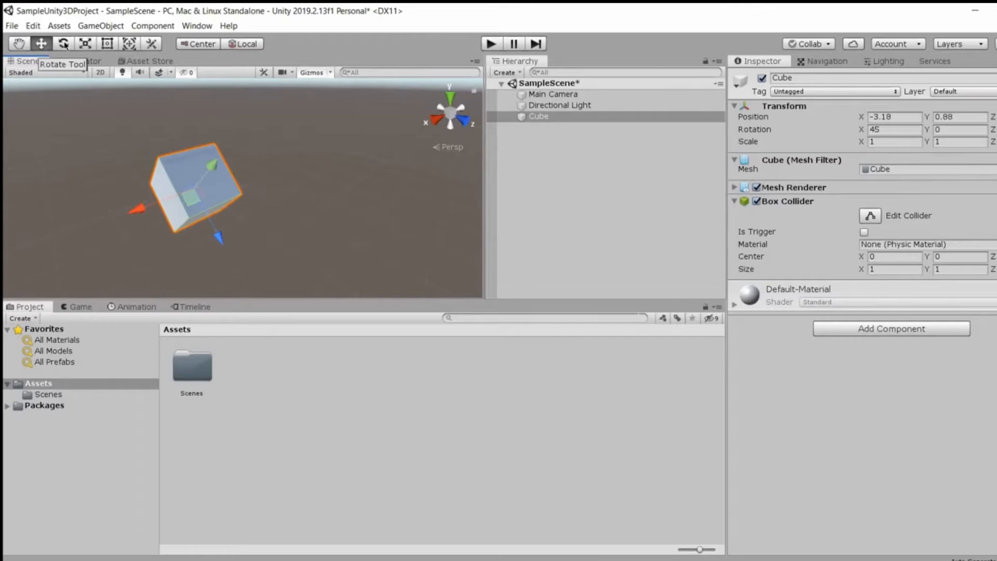
key(e)
drag(211, 161, 187, 188)
drag(219, 186, 258, 172)
key(w)
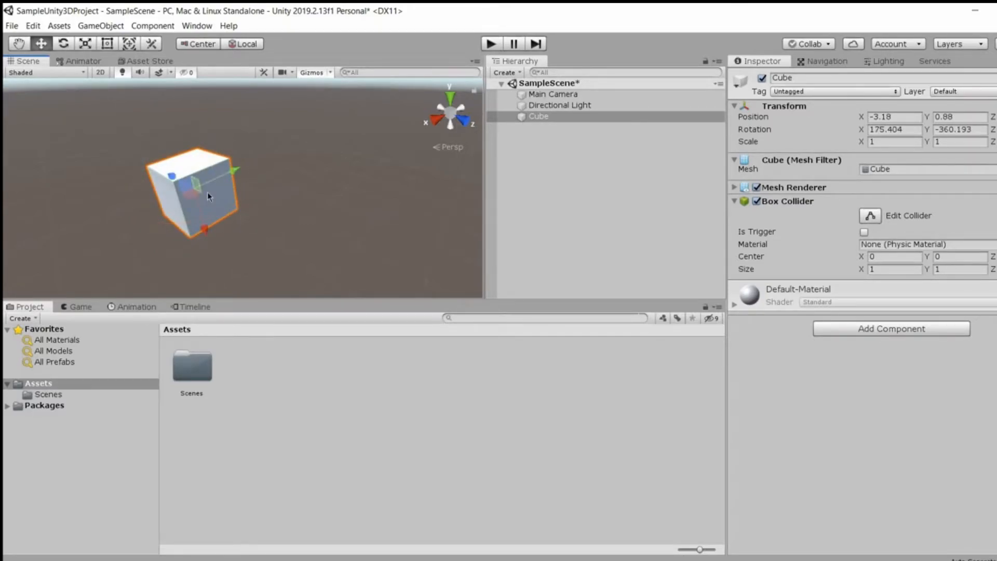
- Stretch the cube along its Y axis with the Scale tool to a Y scale of about 3.73
alt+drag(253, 203, 207, 205)
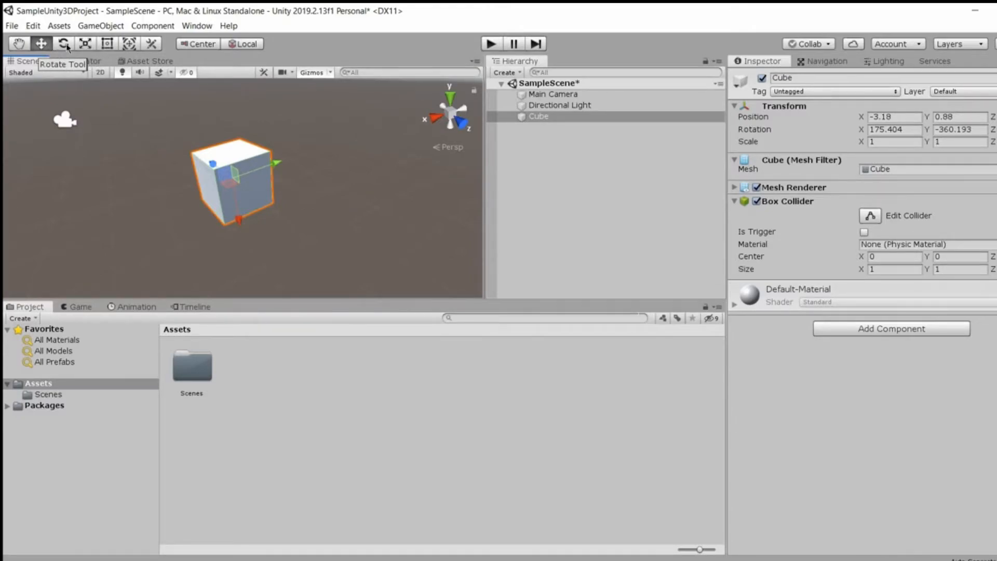
key(r)
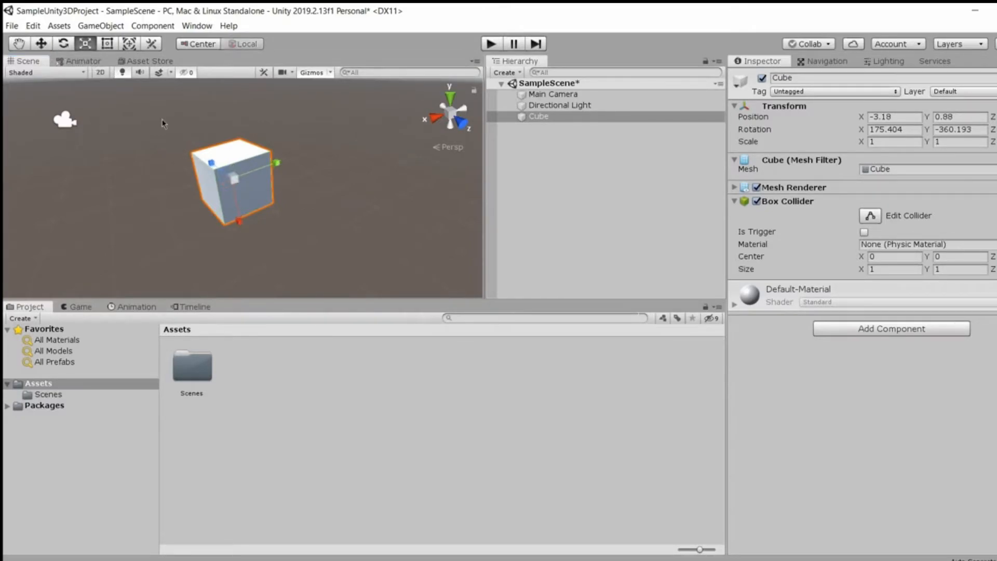
right_drag(344, 195, 331, 214)
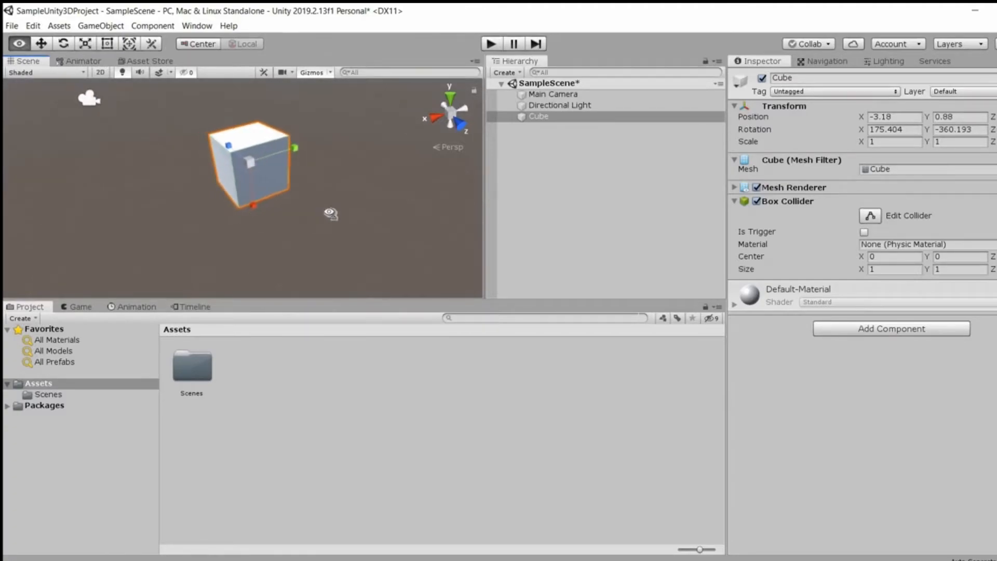
right_drag(251, 165, 271, 159)
drag(272, 159, 400, 124)
right_drag(358, 165, 275, 150)
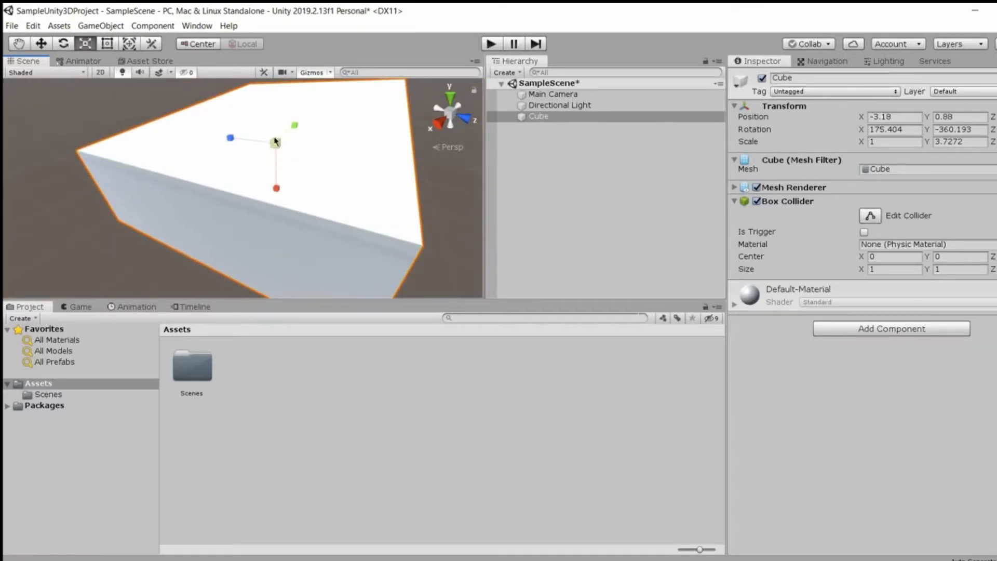
- Shrink the stretched cube uniformly with the Scale tool to about 0.79 in X and 2.93 in Y
drag(279, 145, 330, 208)
scroll(257, 178, down, 10)
right_drag(330, 209, 258, 204)
key(w)
key(s)
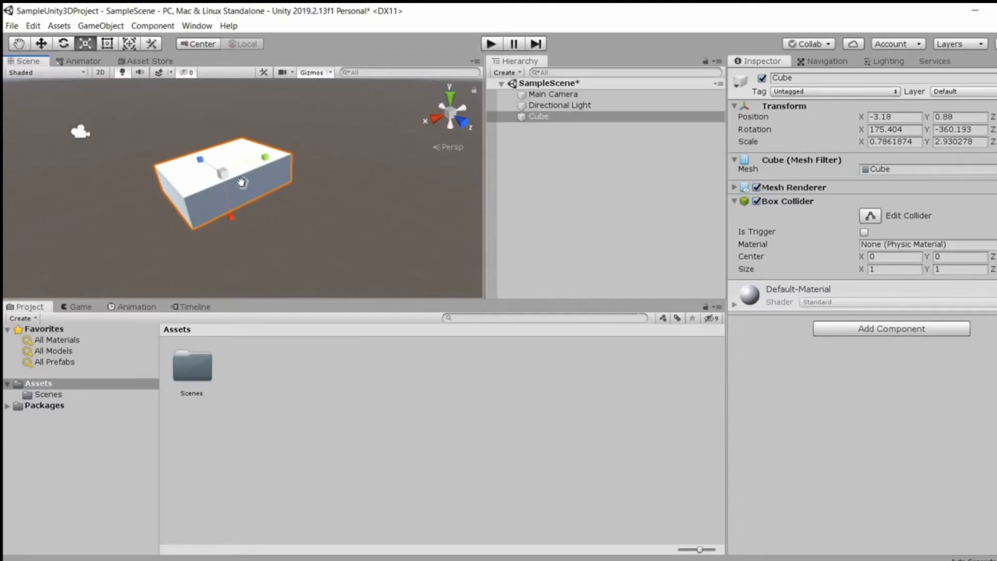
key(q)
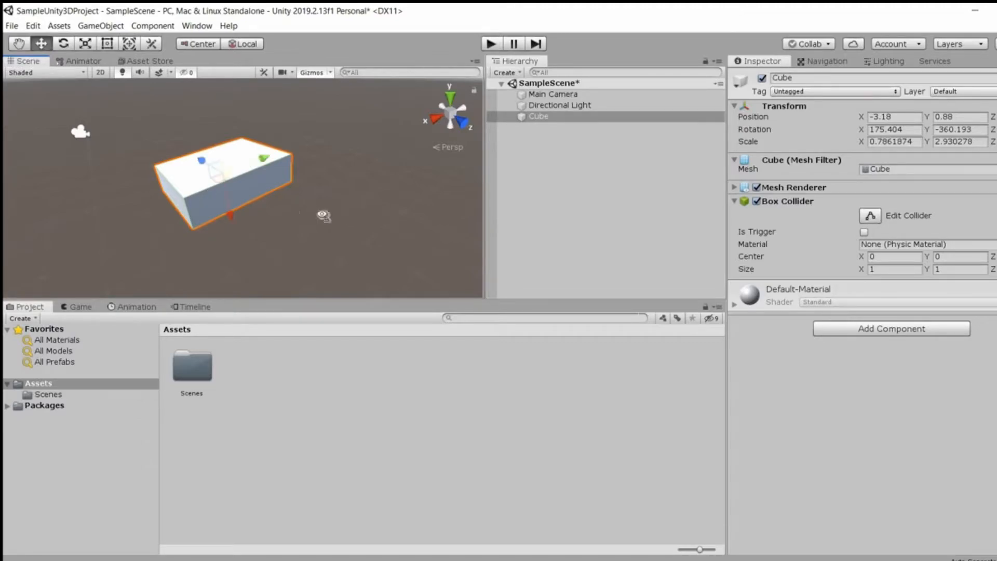
- Rotate the cube freehand to about X 183.1 and Y -273.9, and adjust its size with the Scale tool
alt+drag(285, 216, 294, 250)
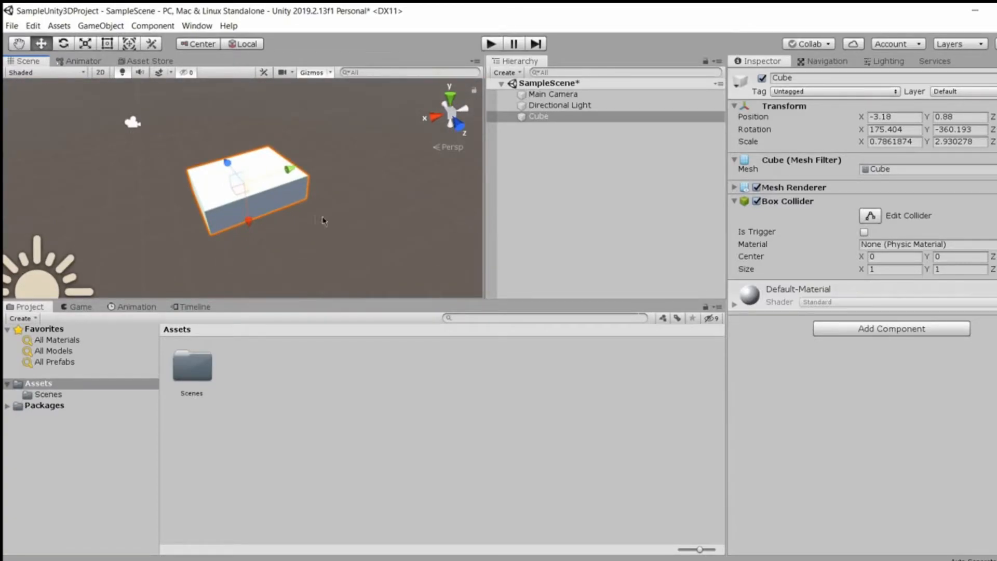
alt+drag(301, 222, 238, 217)
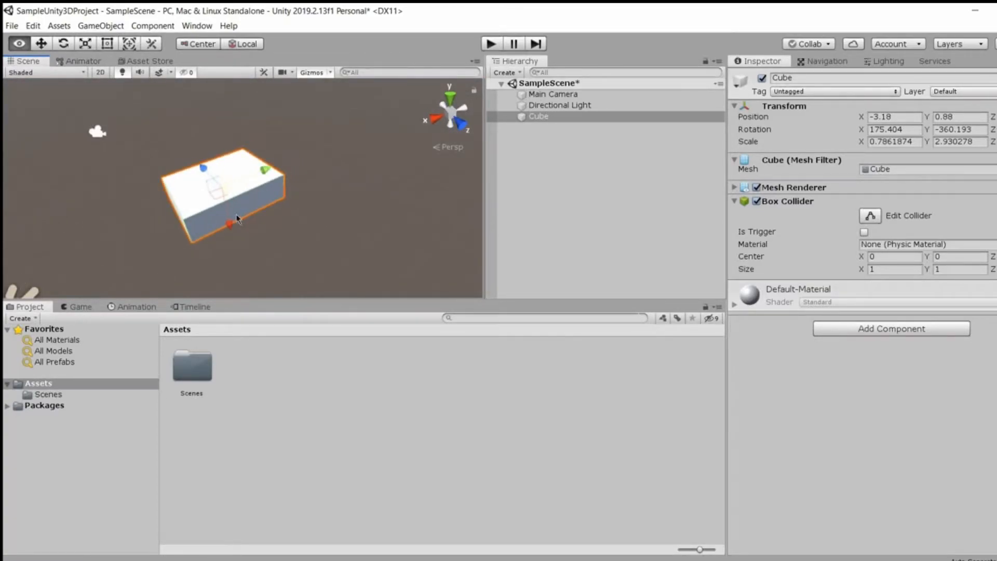
key(e)
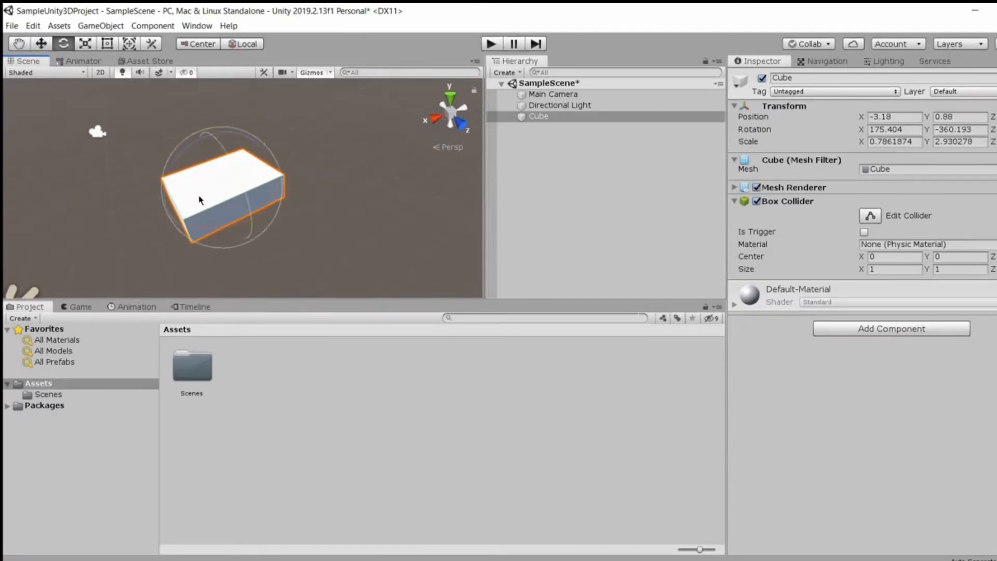
drag(216, 192, 211, 164)
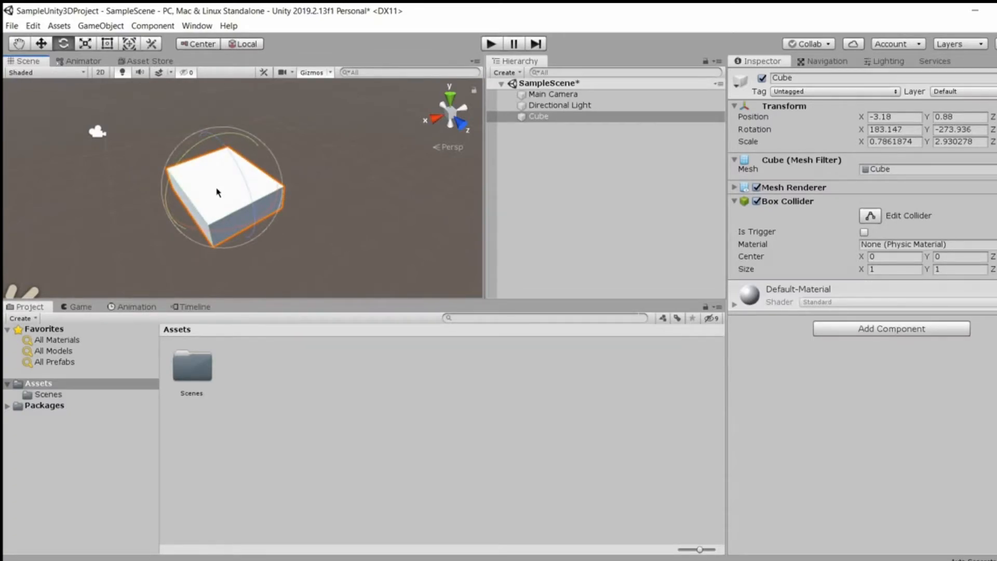
key(r)
drag(254, 222, 241, 182)
key(w)
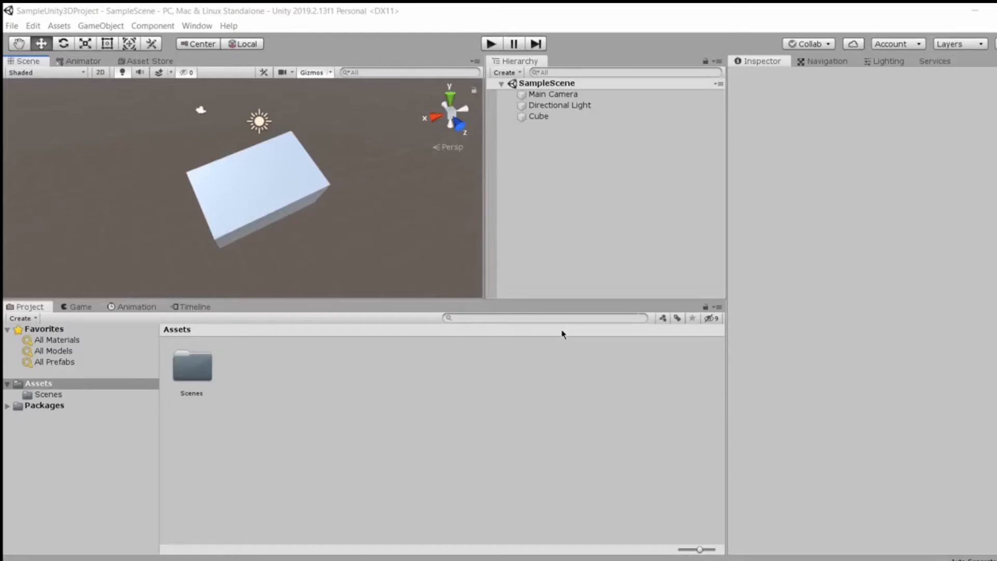
- Reset the cube's entire Transform component to its defaults and save the scene
click(540, 116)
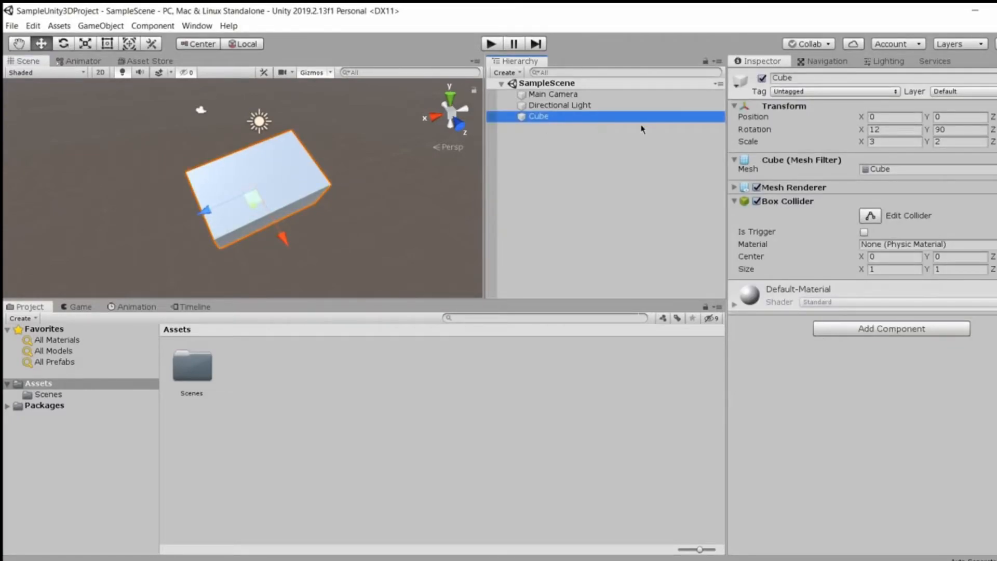
click(800, 134)
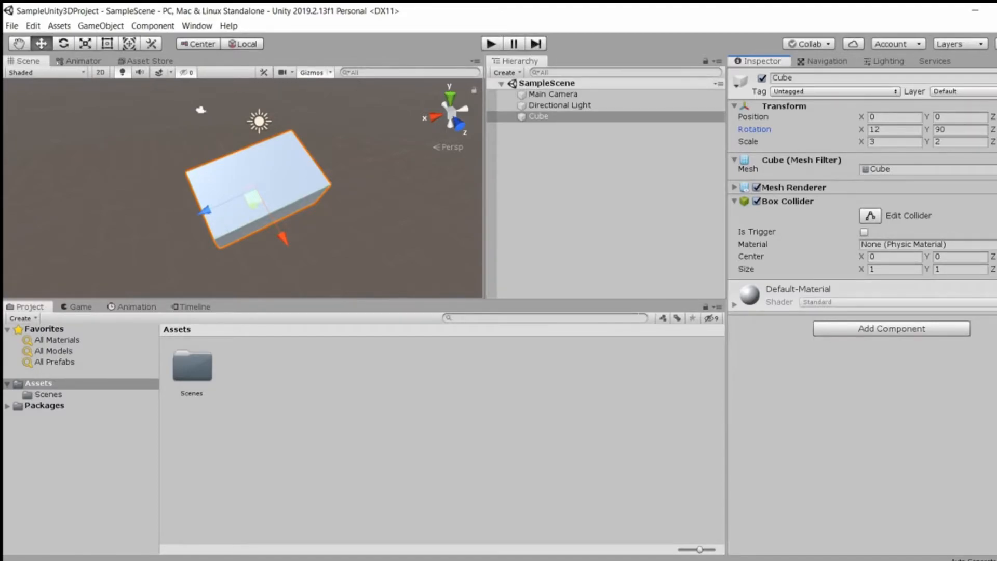
right_click(913, 109)
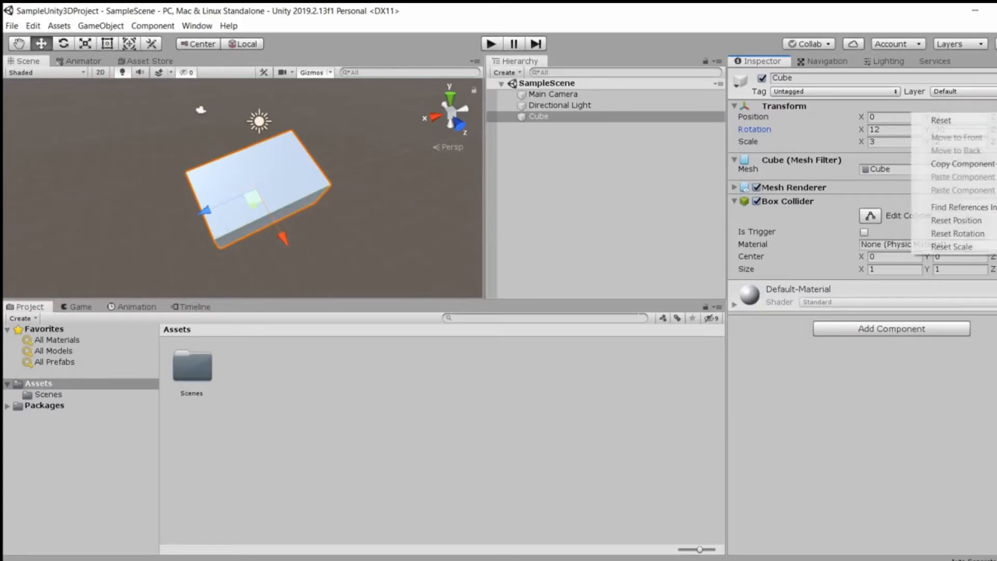
click(941, 120)
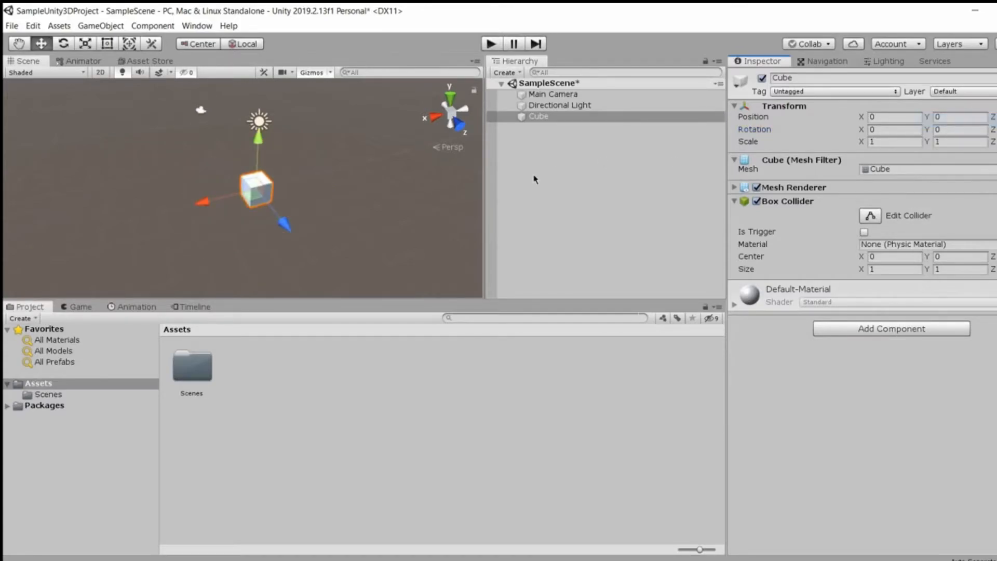
click(330, 205)
alt+drag(330, 205, 337, 196)
alt+right_drag(337, 196, 524, 190)
key(ctrl+s)
- Frame the cube in the Scene view and examine it from different angles
double_click(539, 116)
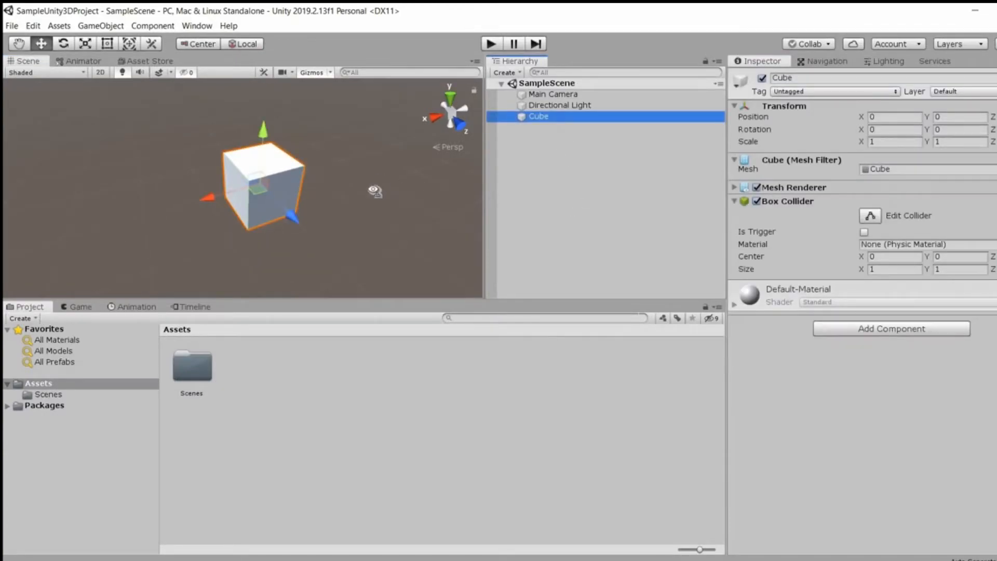
alt+drag(289, 205, 348, 195)
click(566, 126)
click(539, 116)
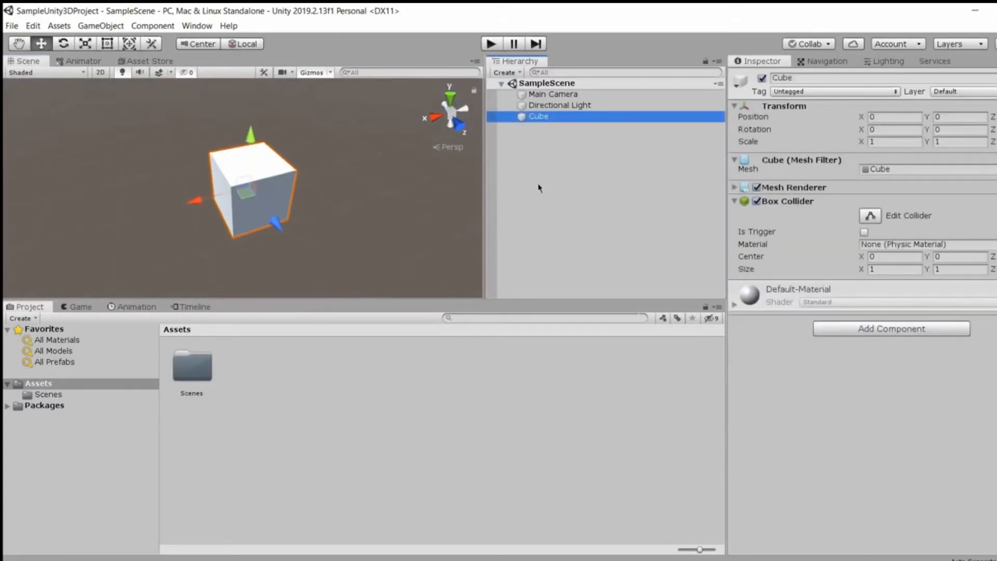
alt+drag(220, 208, 571, 104)
right_drag(570, 104, 411, 177)
key(w)
key(s)
key(e)
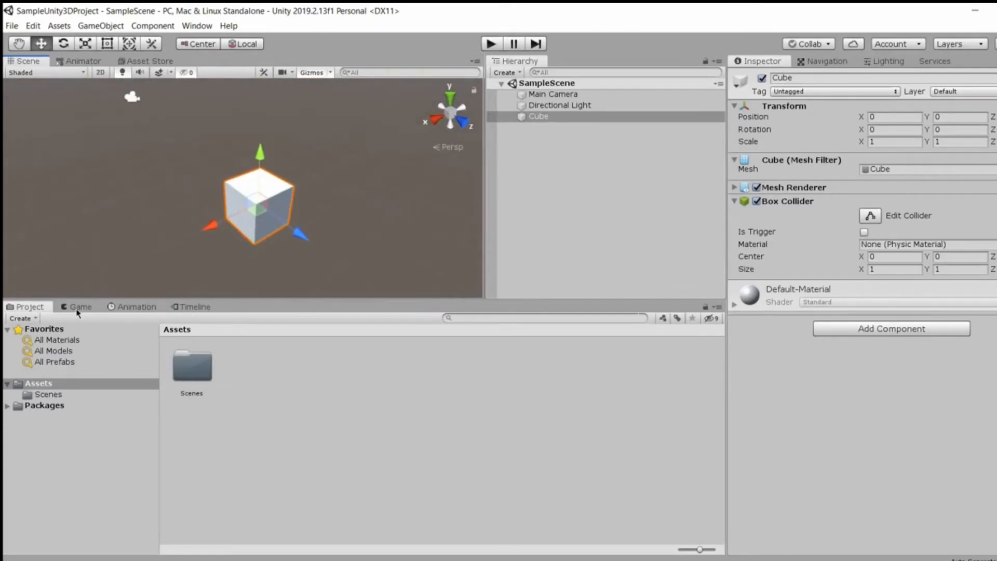
- Show the Game view, run the scene in Play mode, and stop it again
click(78, 308)
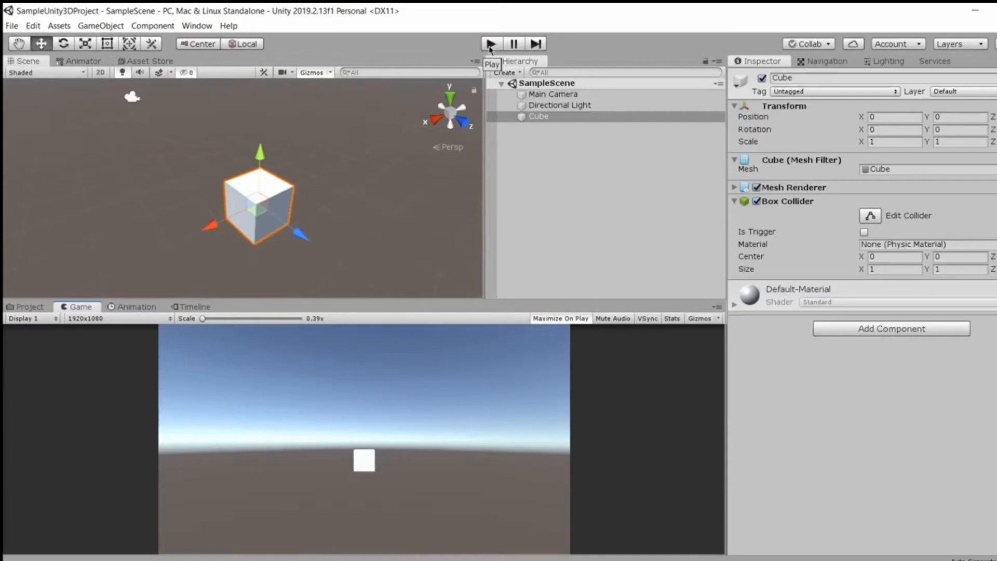
click(490, 46)
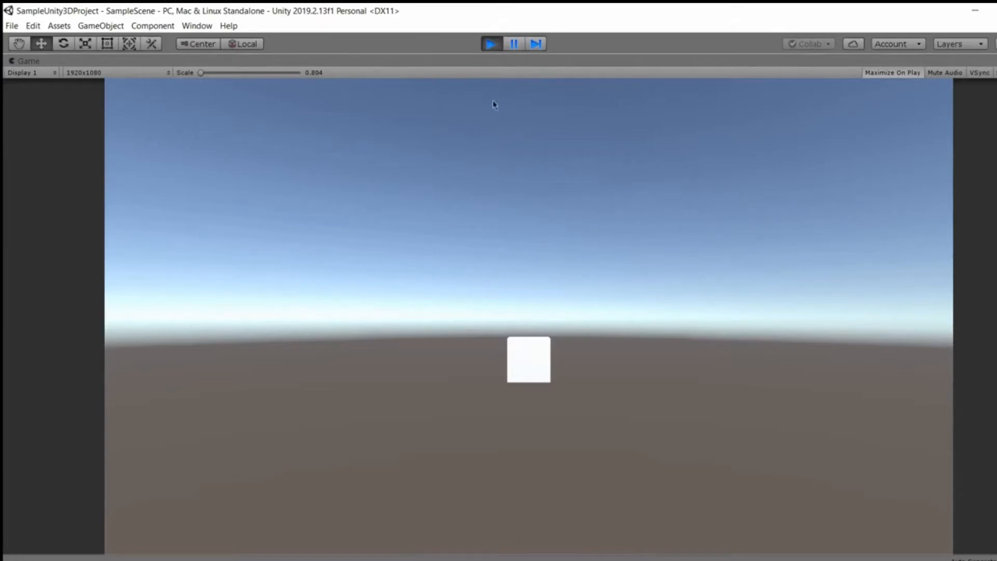
click(491, 44)
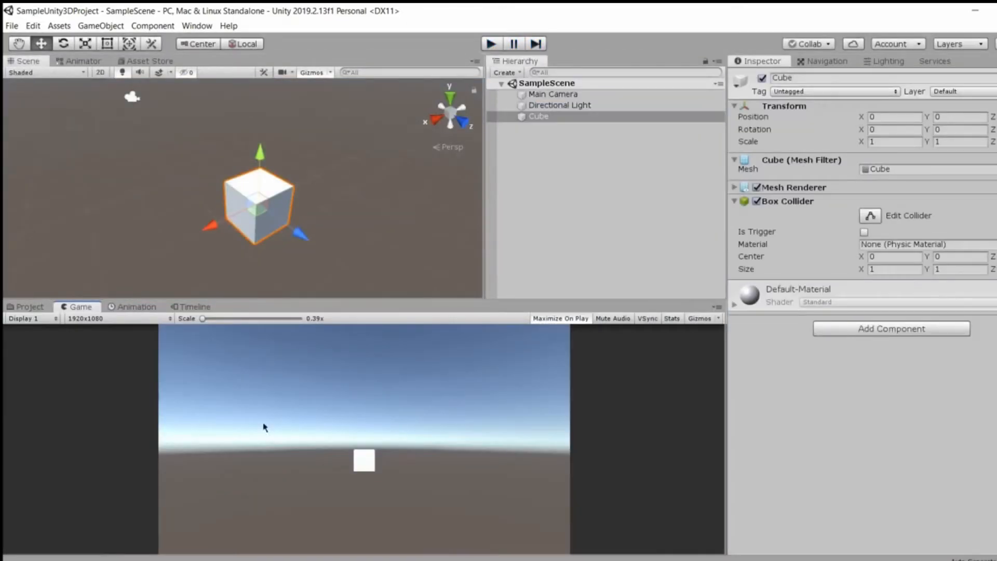
- Bring the Project panel back in place of the Game view and reselect the cube
alt+drag(161, 213, 112, 202)
scroll(111, 200, down, 2)
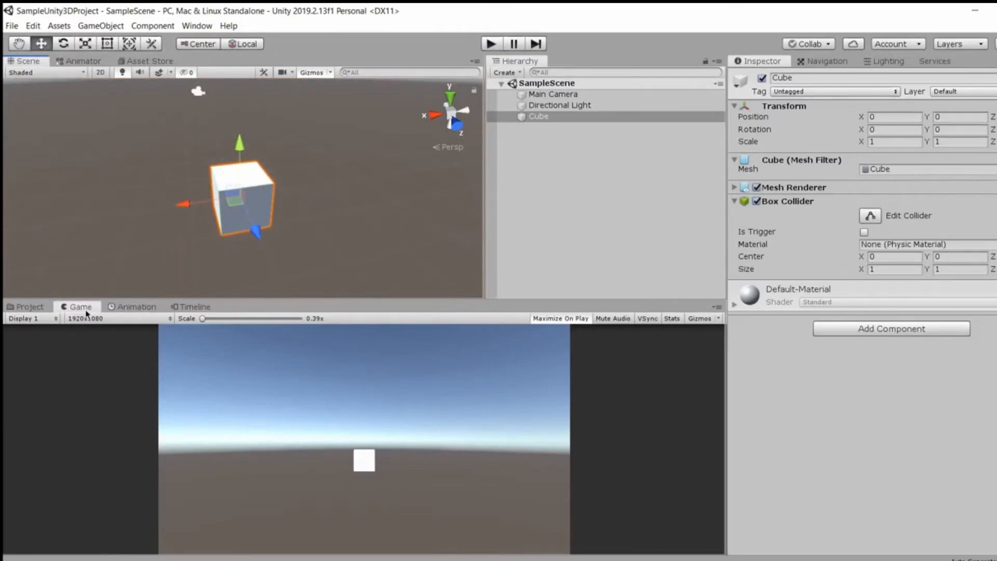
click(555, 140)
click(554, 117)
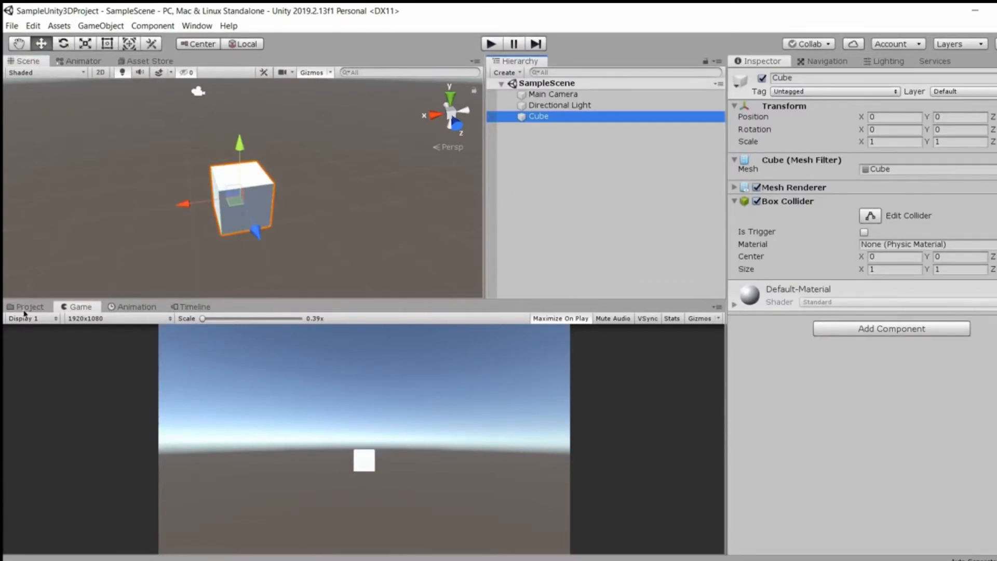
key(ctrl+5)
click(564, 127)
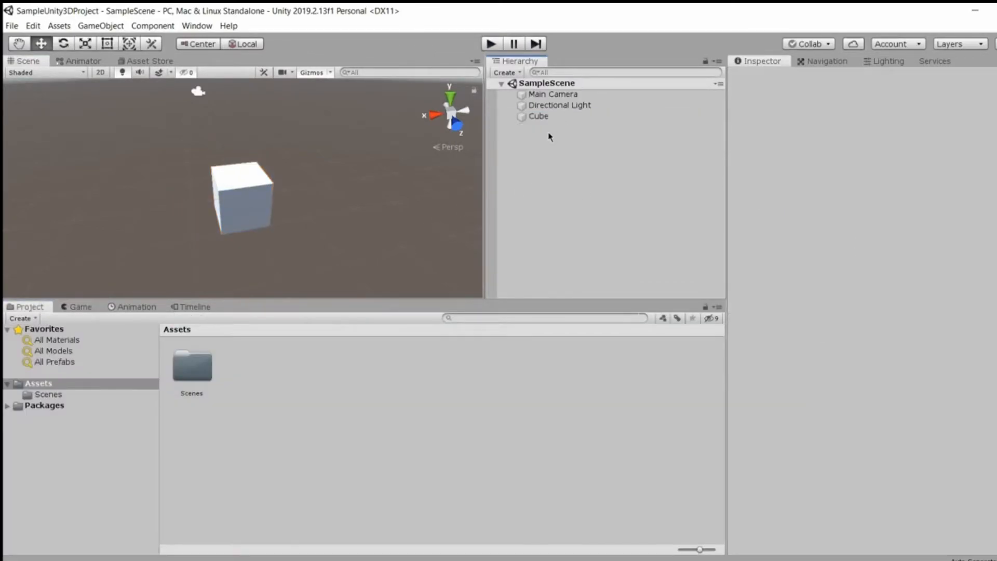
click(551, 117)
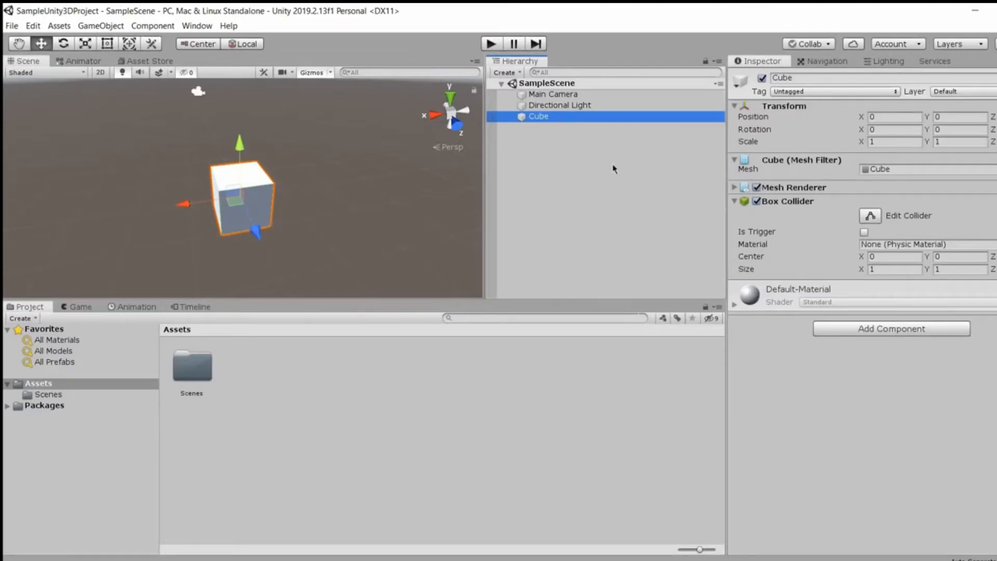
- Deactivate the cube game object, deselect it, and undo the deselection
click(576, 156)
click(721, 115)
click(548, 133)
click(546, 117)
click(802, 79)
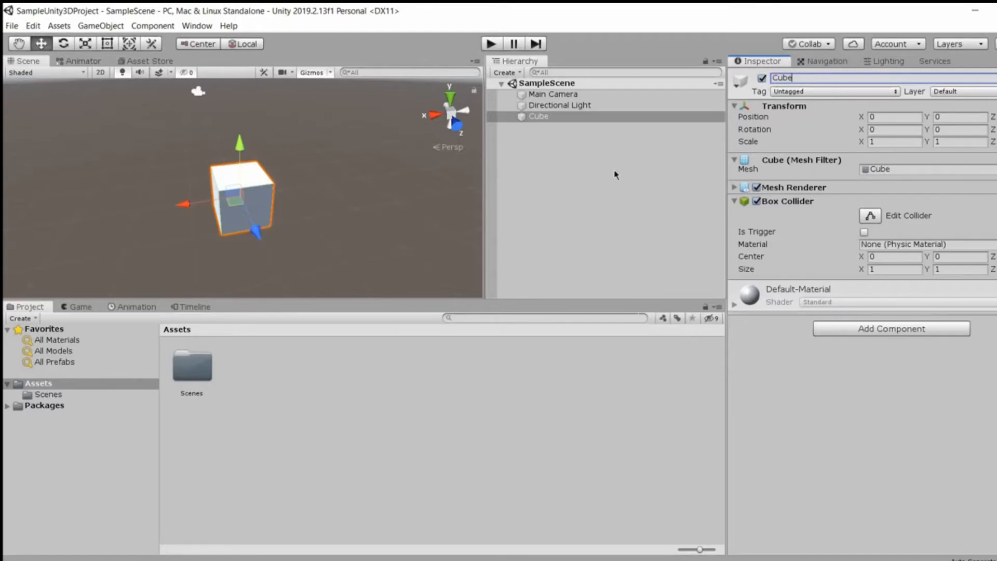
key(alt+shift+a)
click(585, 129)
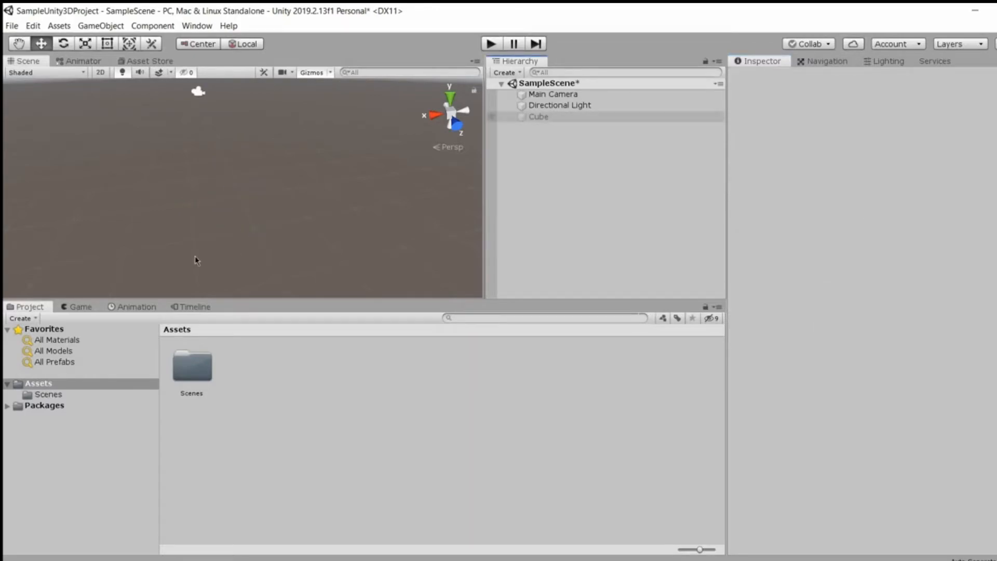
key(ctrl+z)
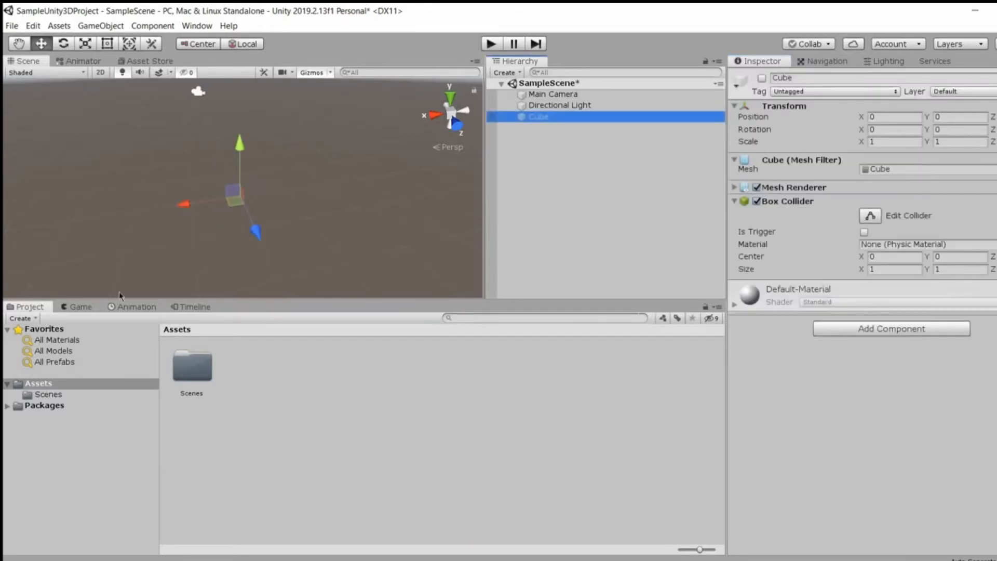
- Reactivate the cube with the Game view showing, and save the scene
click(77, 307)
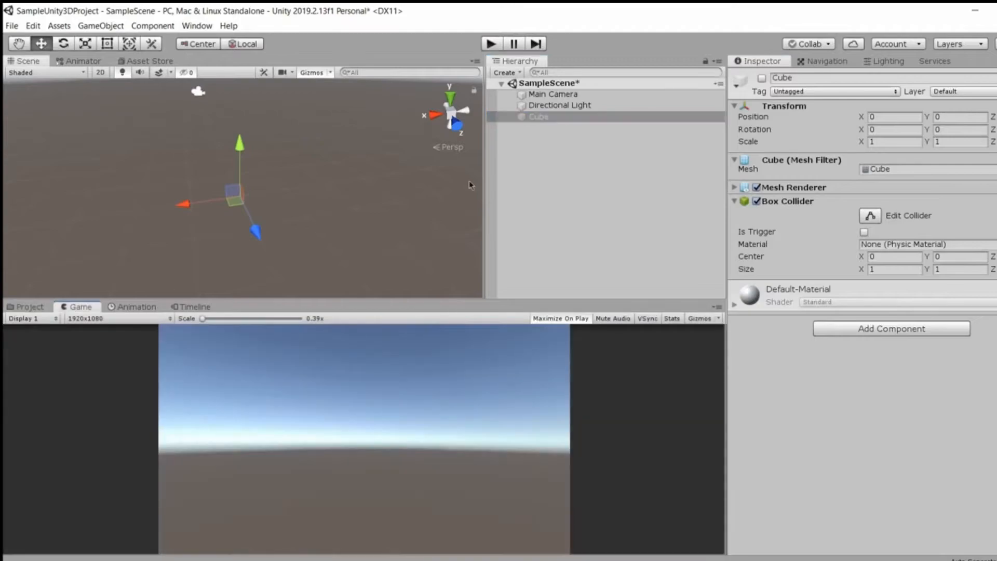
click(761, 78)
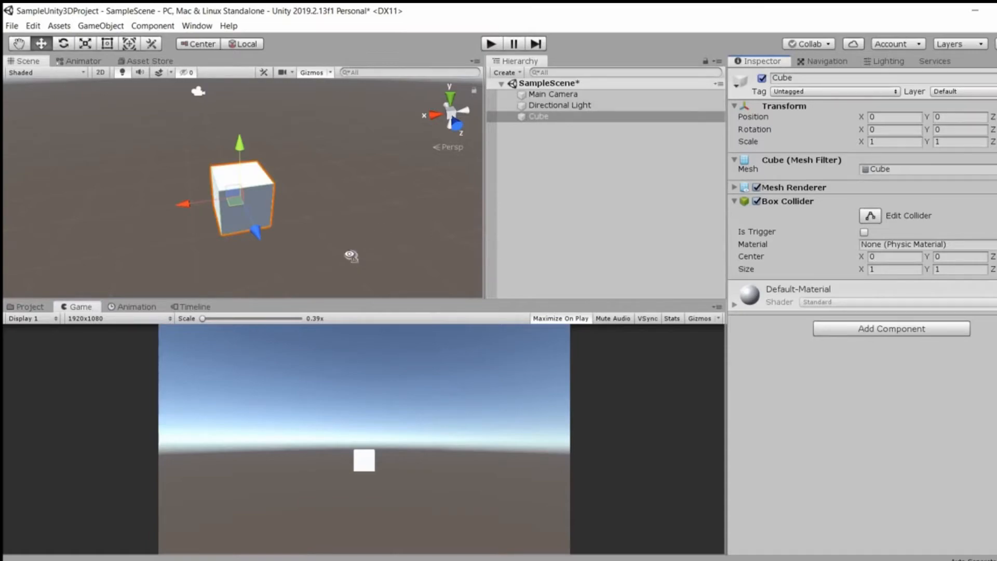
alt+drag(339, 216, 329, 285)
scroll(356, 262, up, 5)
scroll(329, 285, down, 4)
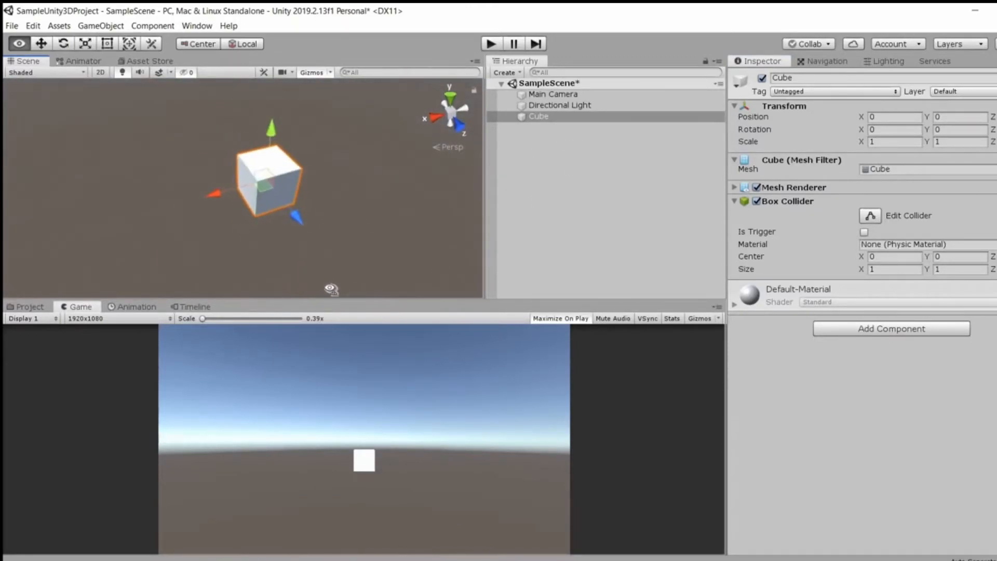
click(565, 197)
key(ctrl+s)
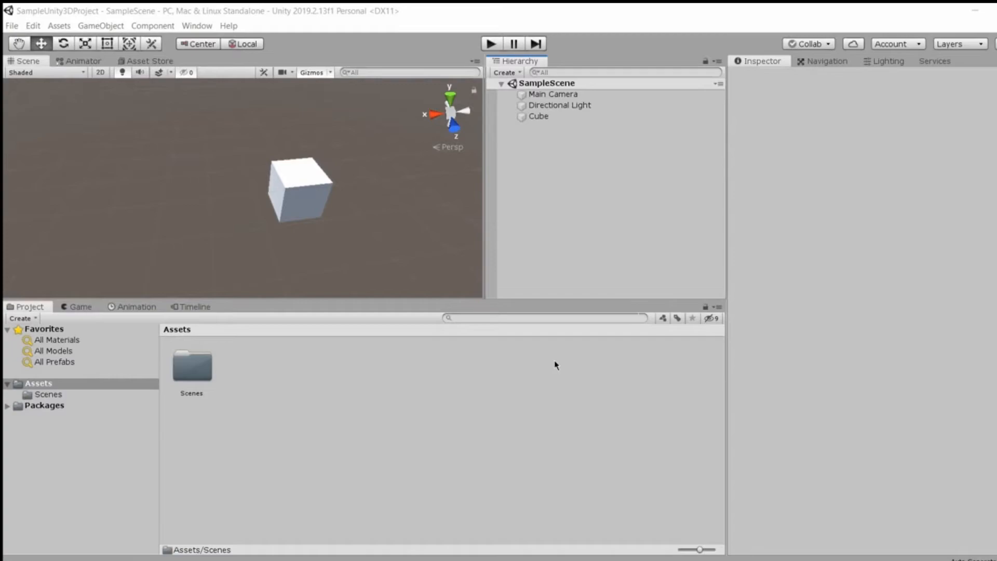
- Examine the cube up close in the Scene view and leave it deselected
click(545, 120)
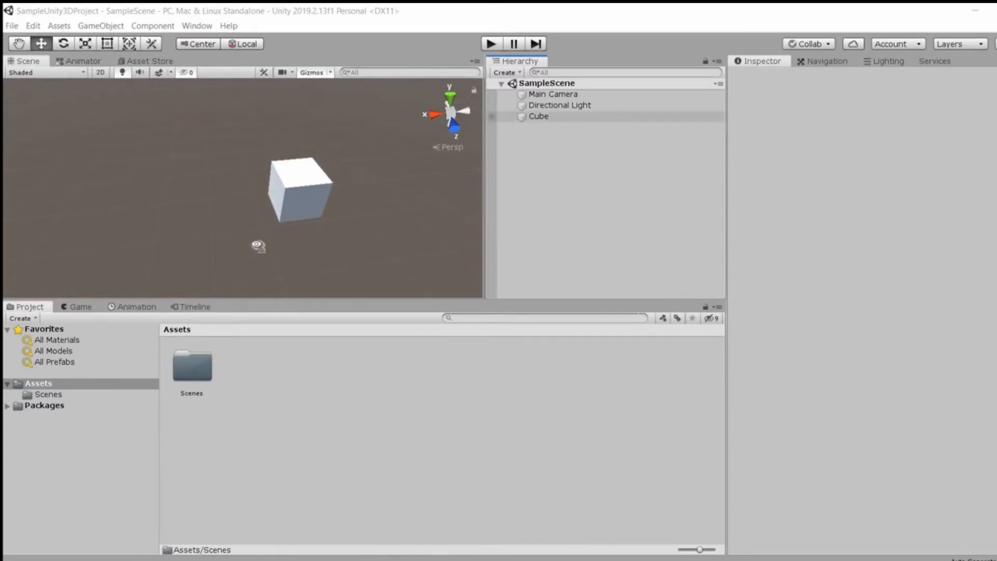
alt+drag(260, 245, 332, 216)
scroll(450, 168, up, 5)
double_click(563, 120)
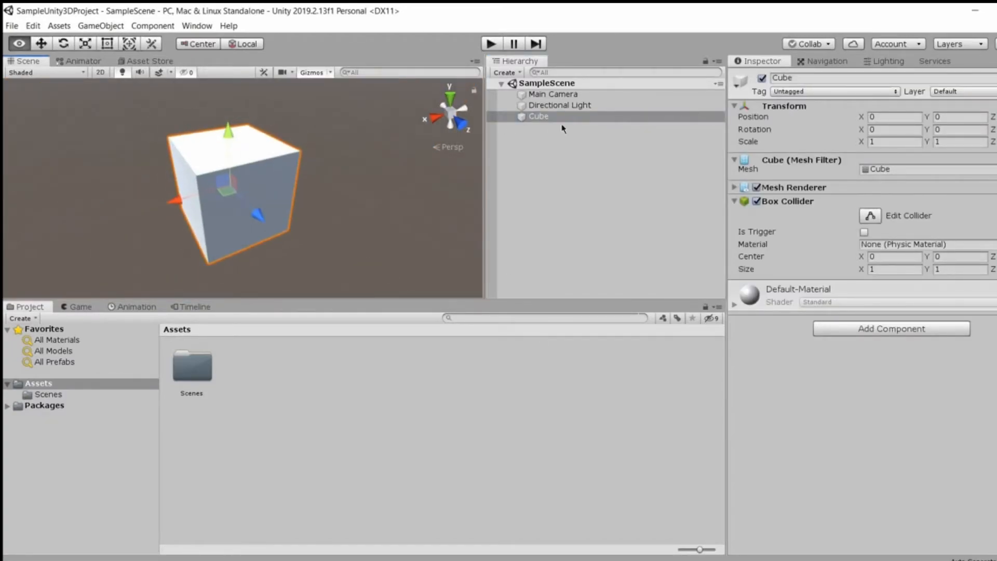
click(561, 130)
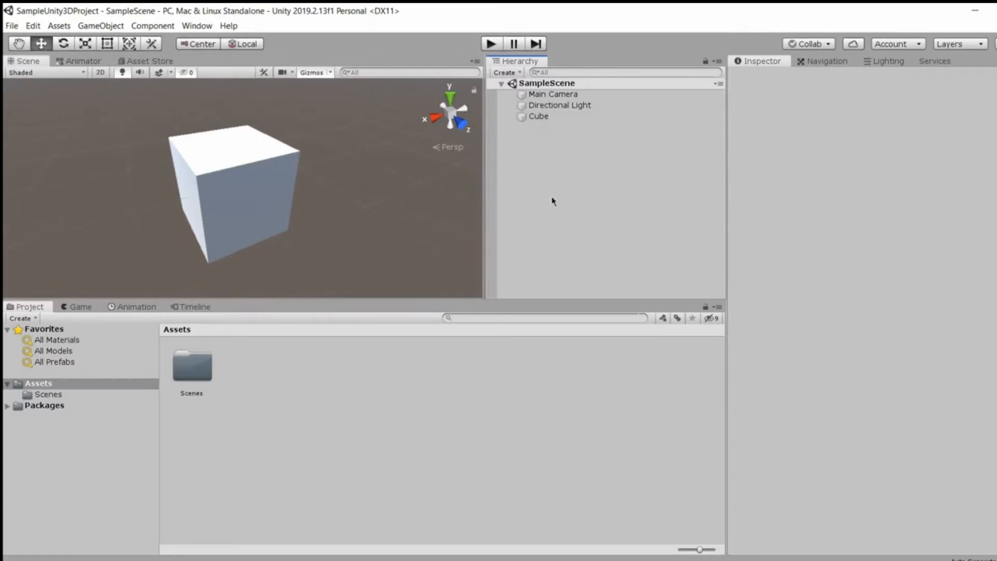
alt+drag(349, 171, 566, 137)
- Select the main camera, the directional light and the cube in turn to inspect their components
click(552, 94)
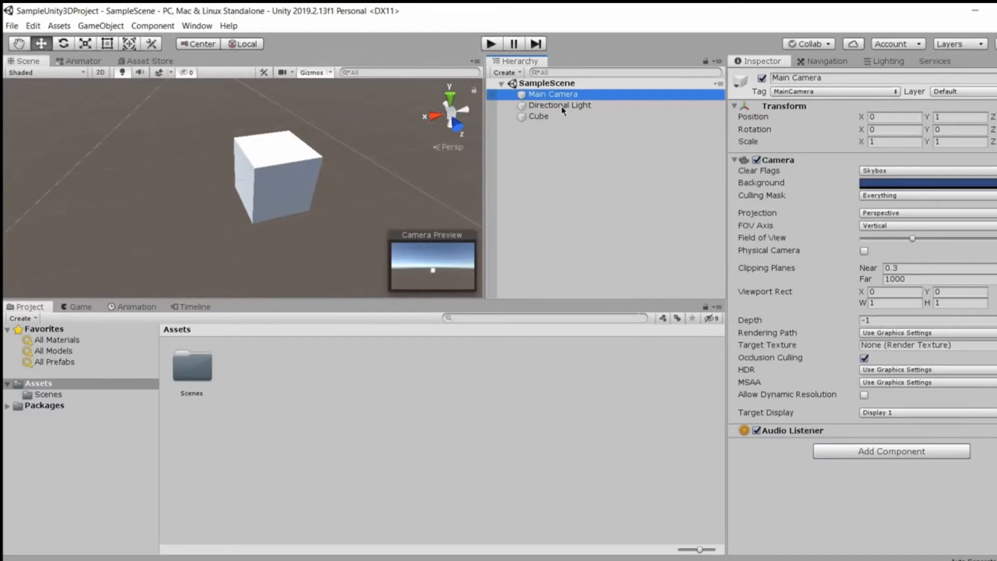
click(562, 106)
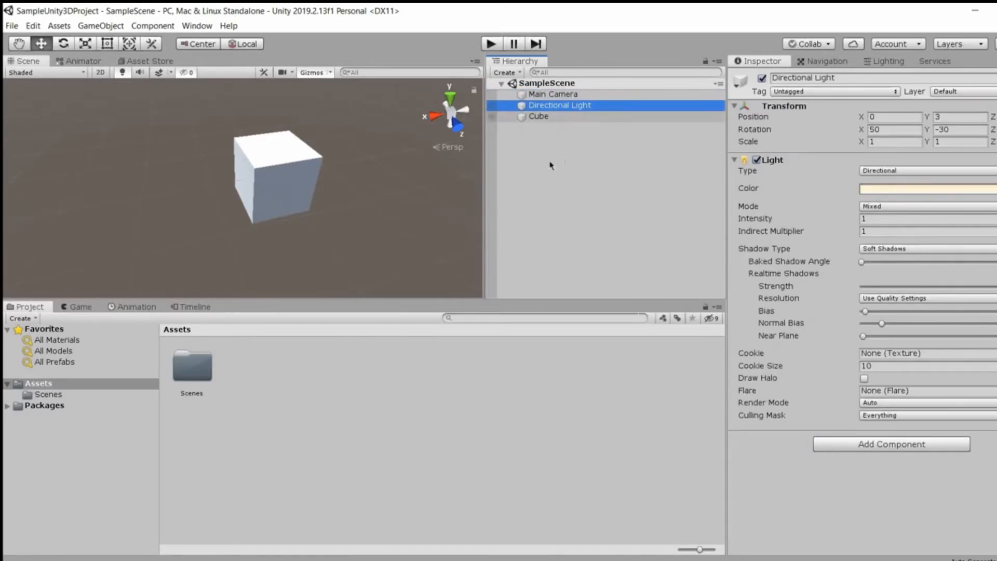
click(538, 117)
click(312, 218)
alt+drag(312, 218, 552, 119)
- Set the cube's scale to 10 on X and 4 on Z, and save the scene
click(550, 117)
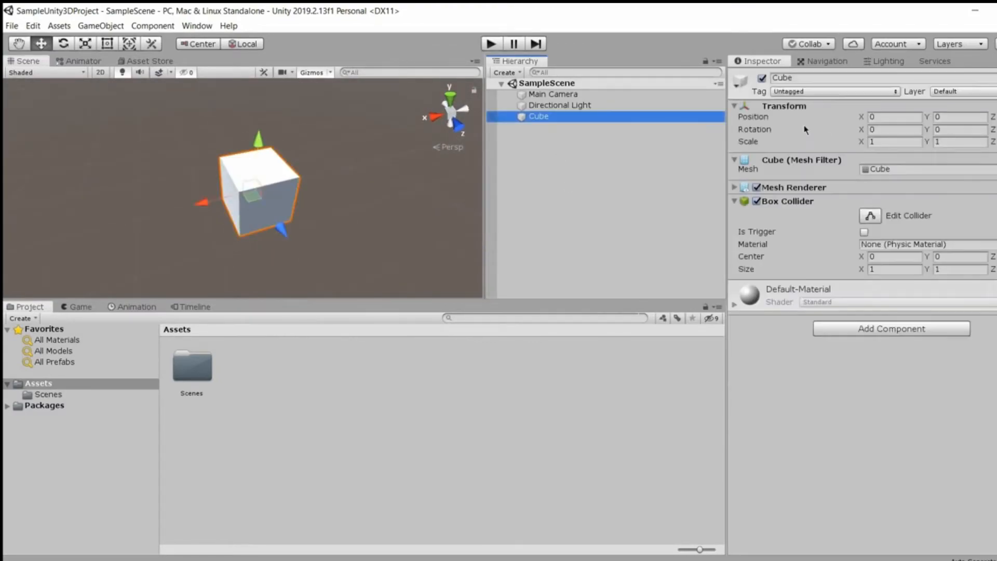
click(890, 144)
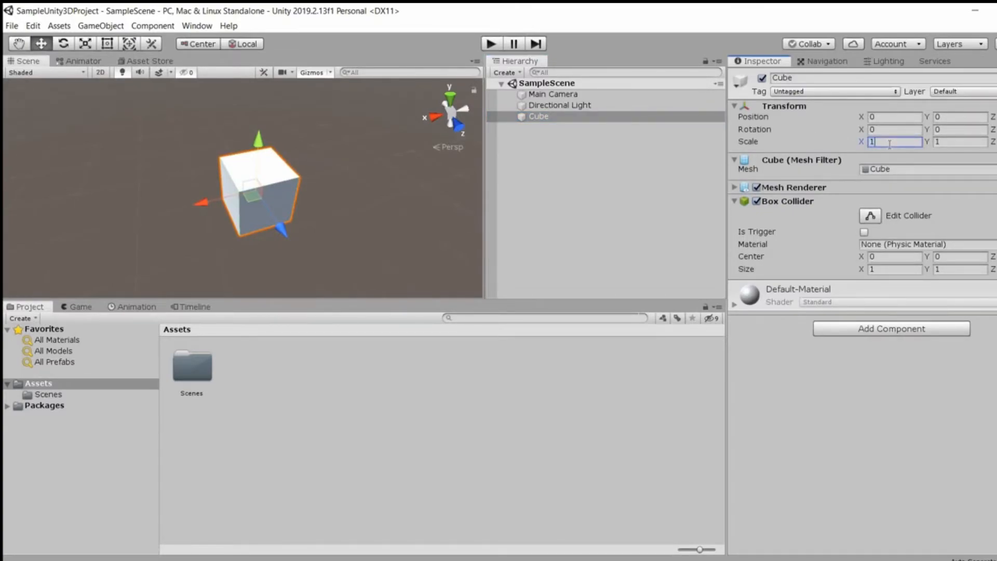
text(10)
scroll(246, 177, down, 4)
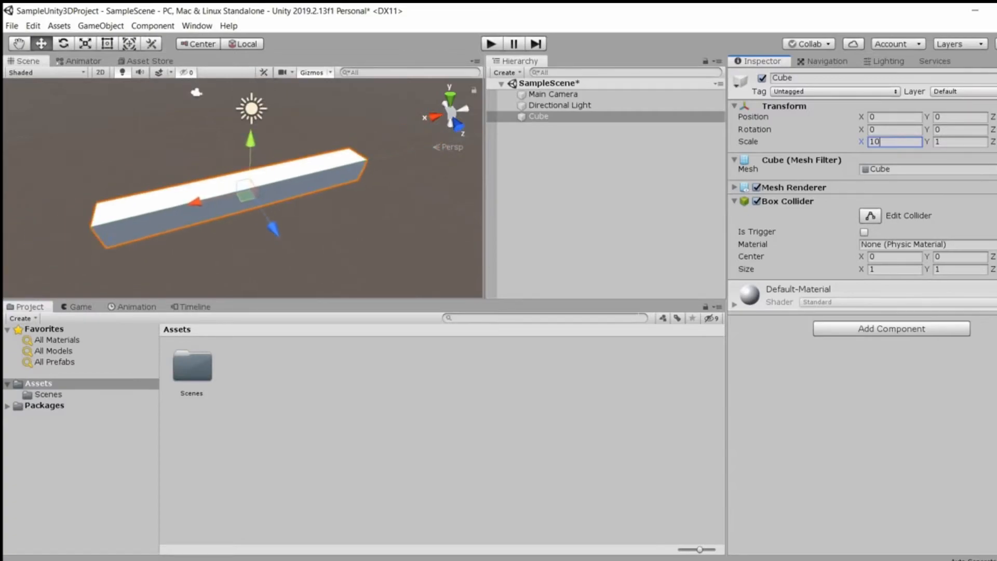
key(Return)
text(4)
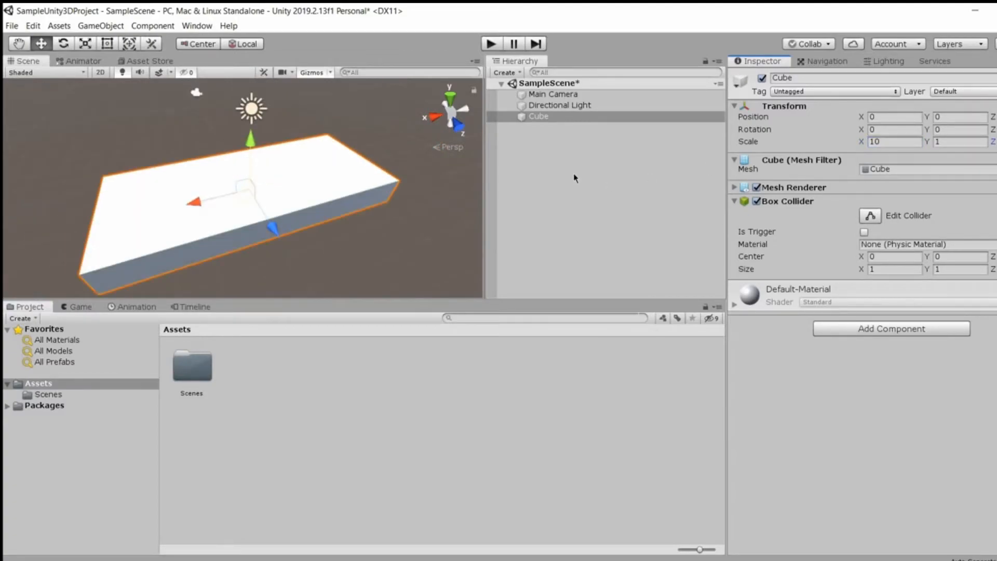
click(574, 173)
key(ctrl+s)
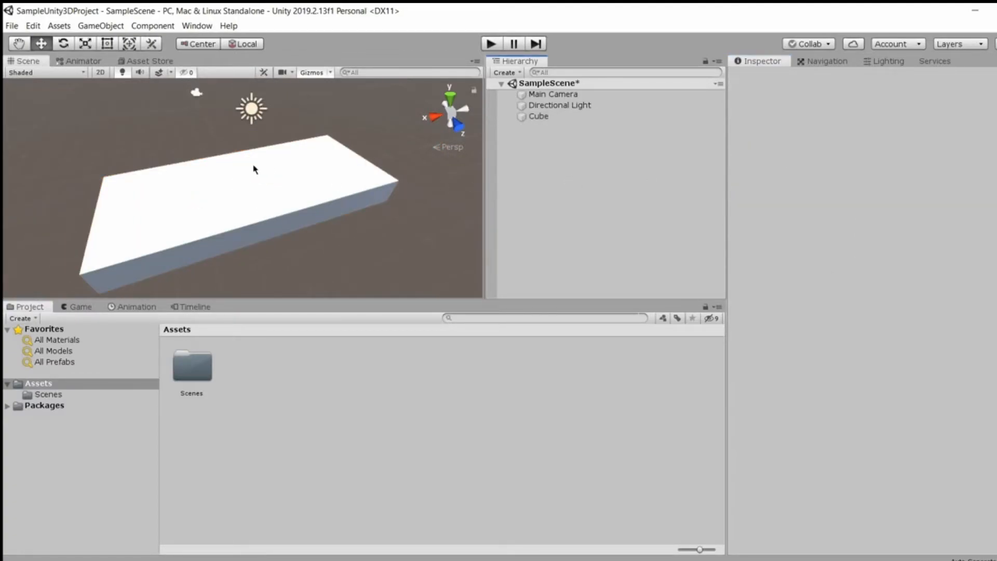
- Examine the stretched cube in the Scene view and check its entry in the scene hierarchy
alt+drag(264, 194, 267, 196)
scroll(268, 196, up, 6)
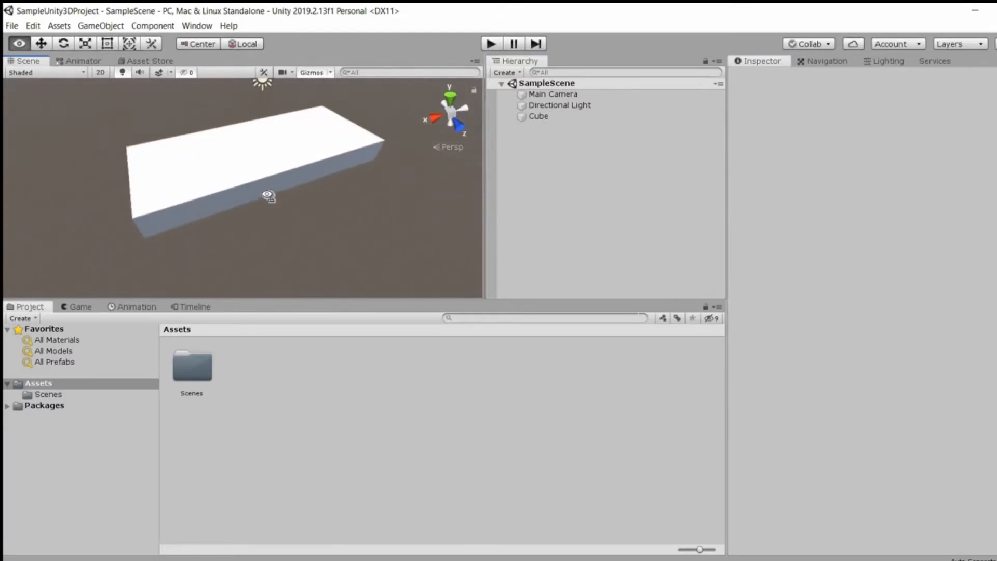
scroll(267, 196, down, 5)
scroll(272, 182, up, 5)
click(592, 117)
click(592, 154)
click(578, 117)
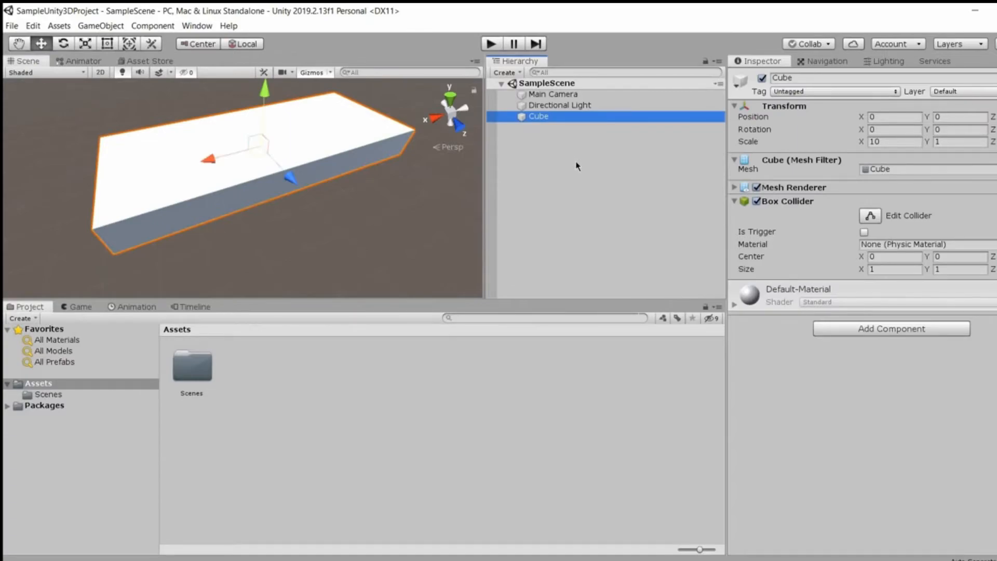
click(577, 167)
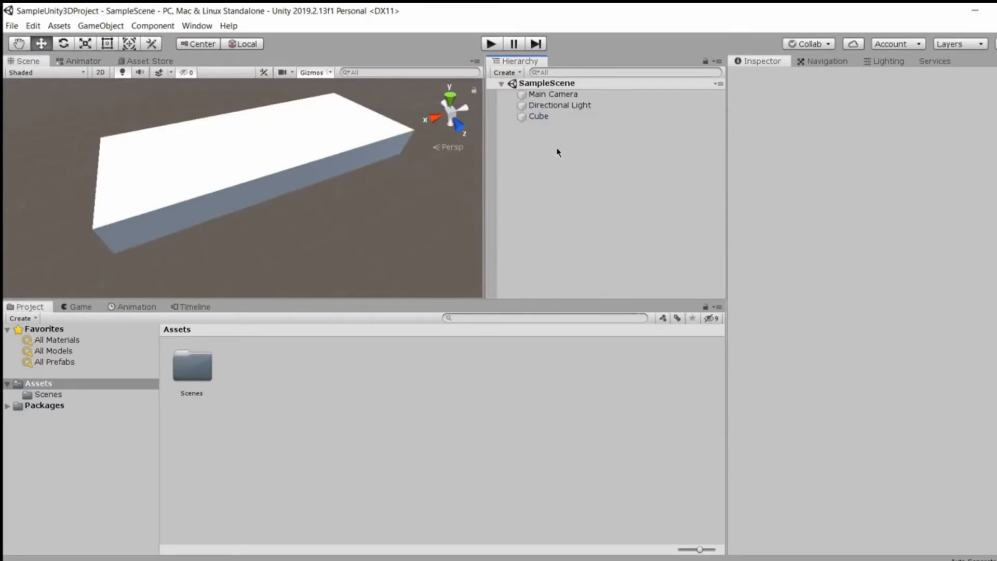
click(555, 118)
click(554, 127)
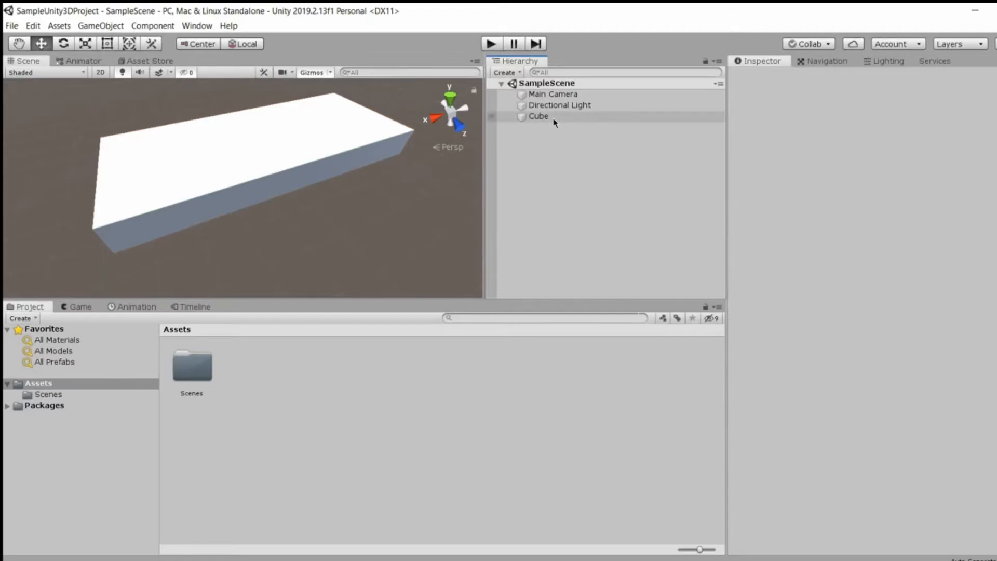
- Create a prefab of the stretched cube in the project's Assets folder
click(556, 119)
drag(560, 122, 299, 422)
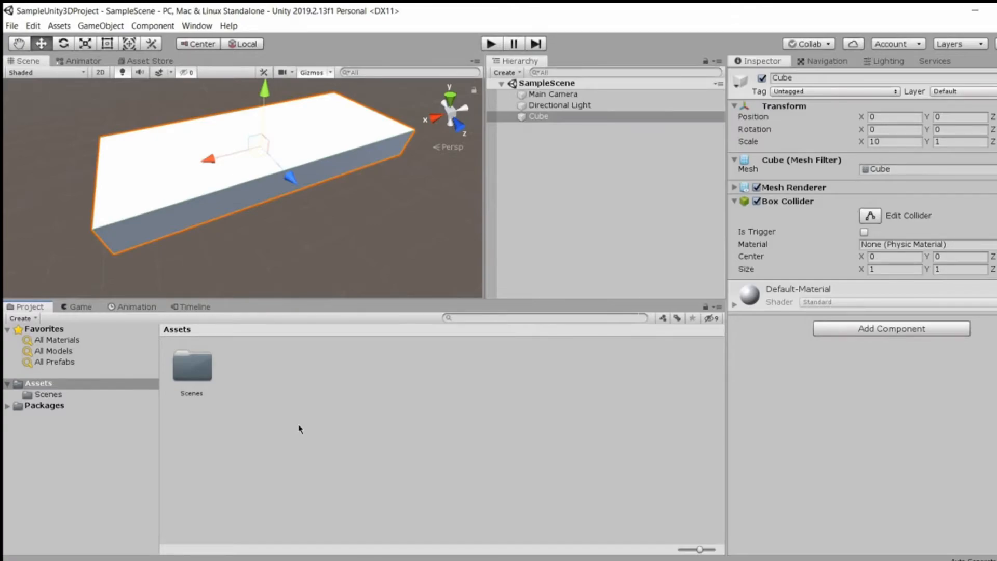
drag(299, 428, 299, 428)
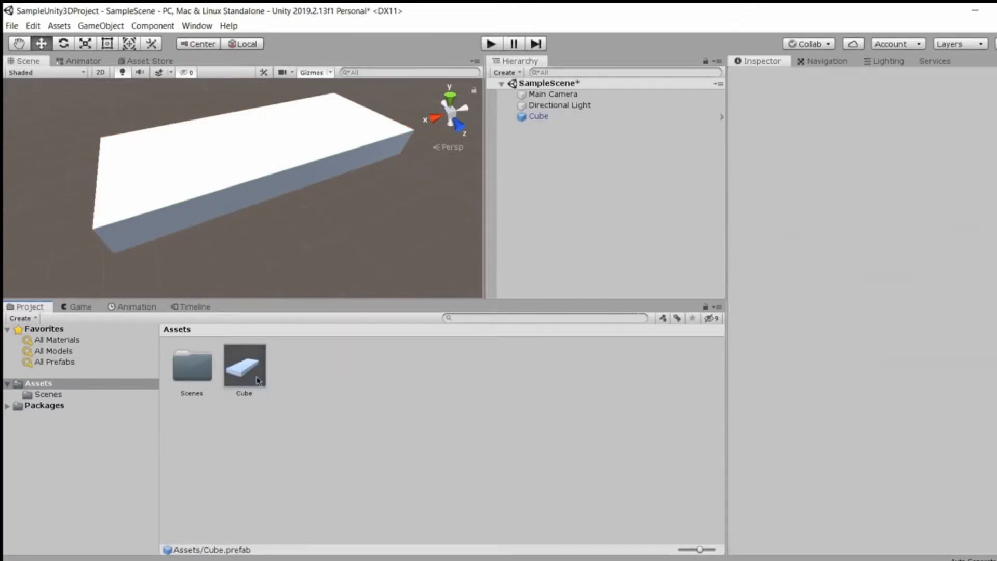
- Place a second instance of the Cube prefab in the scene and delete it again
right_drag(271, 215, 267, 244)
scroll(267, 243, down, 8)
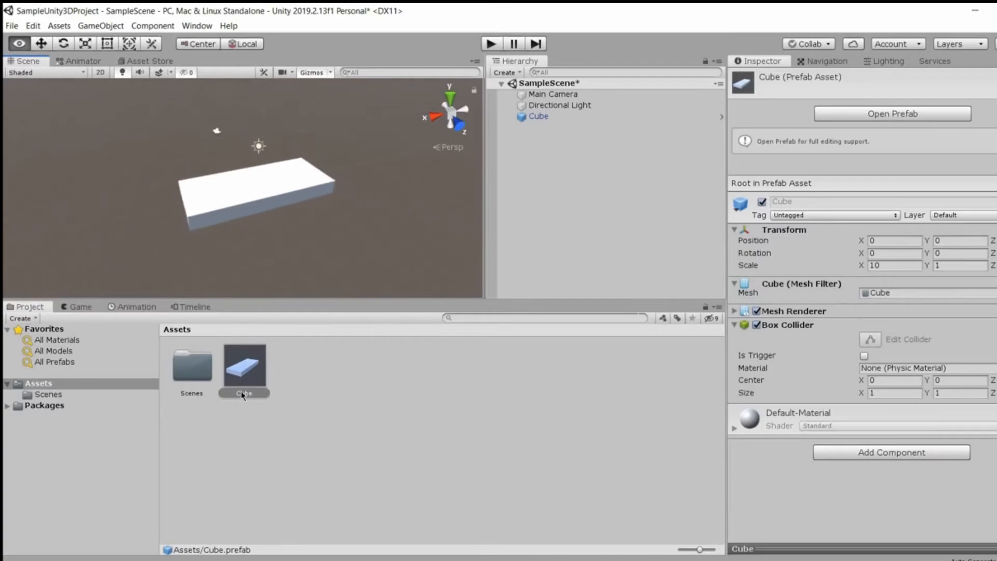
drag(267, 233, 285, 211)
right_drag(367, 189, 496, 215)
alt+drag(496, 215, 588, 111)
right_click(587, 105)
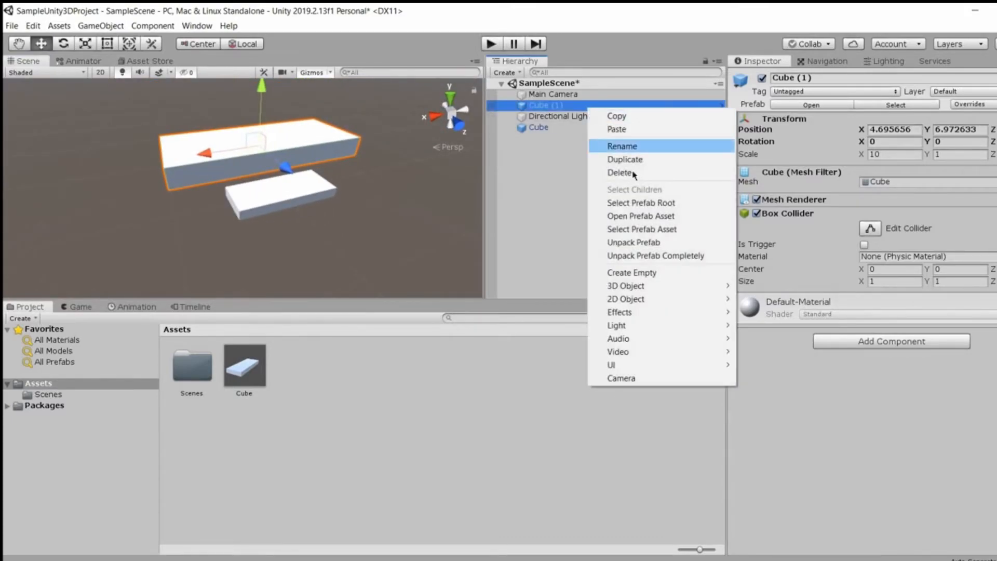
key(Return)
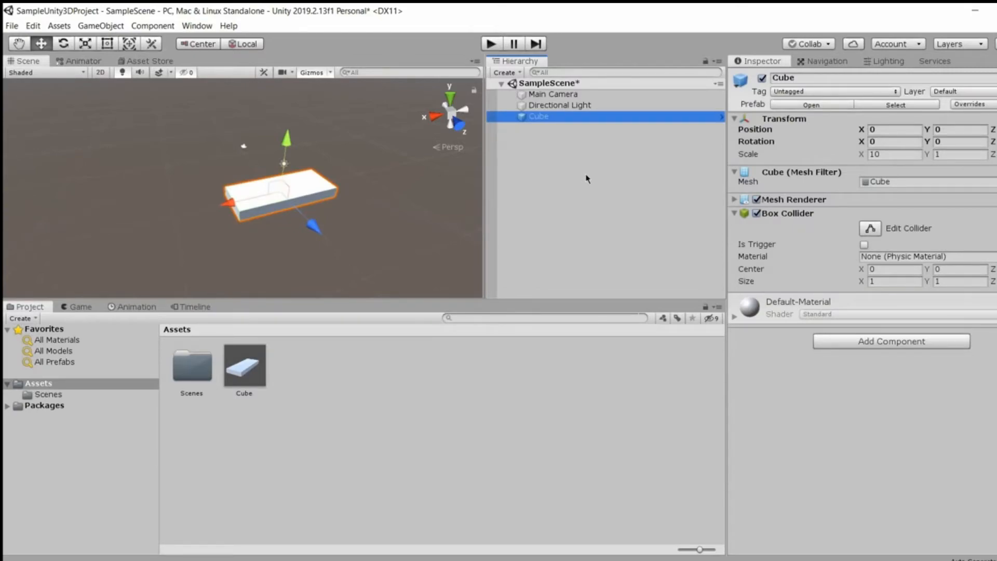
- Duplicate the cube twice and space the copies in a row behind the original along the Z axis
key(ctrl+d)
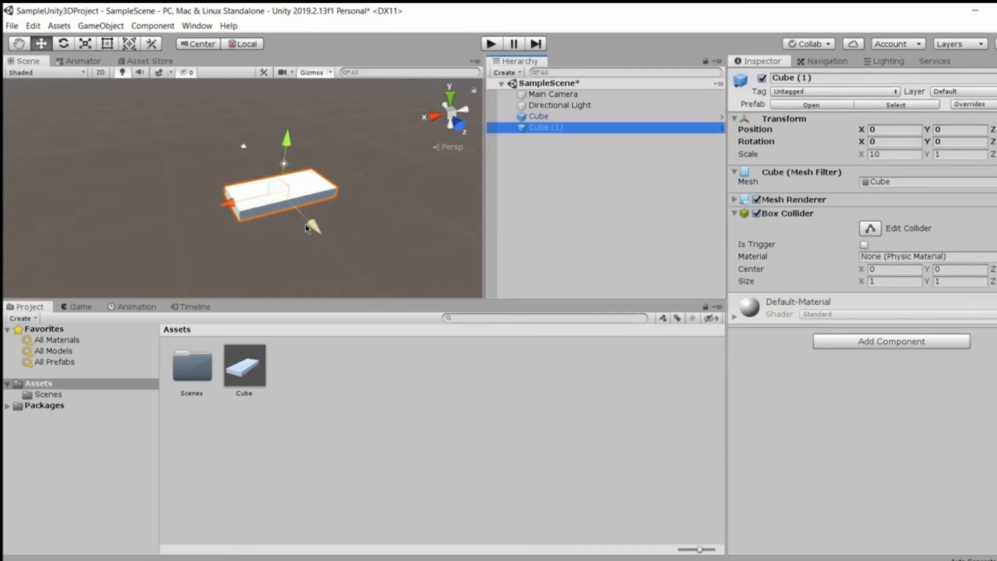
drag(329, 246, 242, 165)
key(ctrl+d)
right_drag(338, 238, 462, 215)
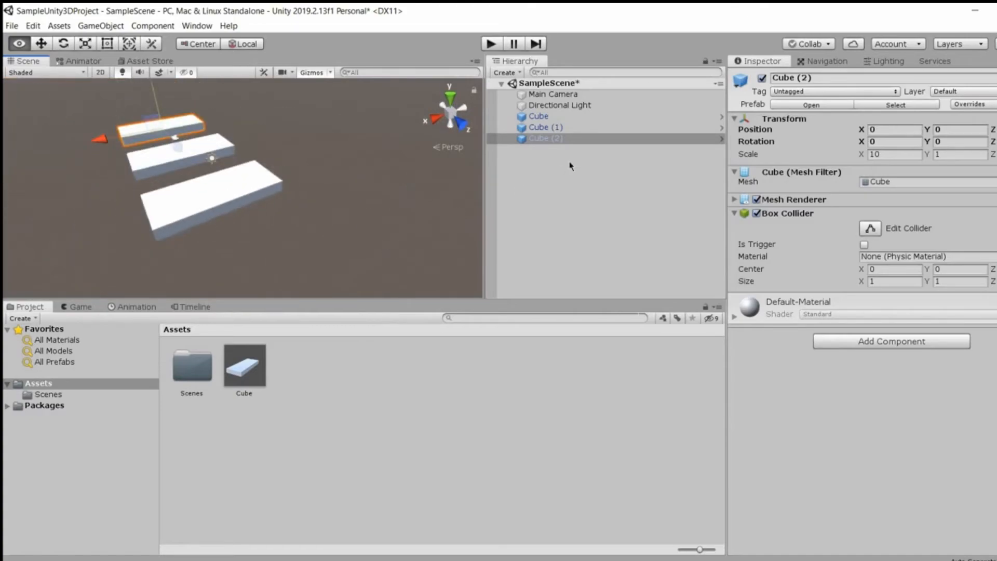
- Delete both duplicates, Cube (1) and Cube (2), leaving the original cube in the scene
ctrl+click(583, 130)
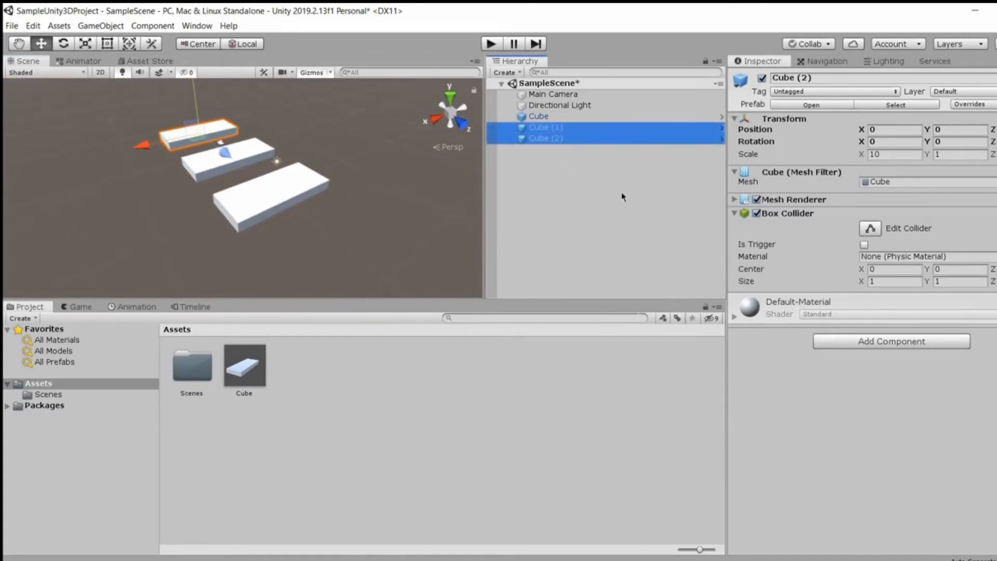
right_click(583, 131)
click(614, 197)
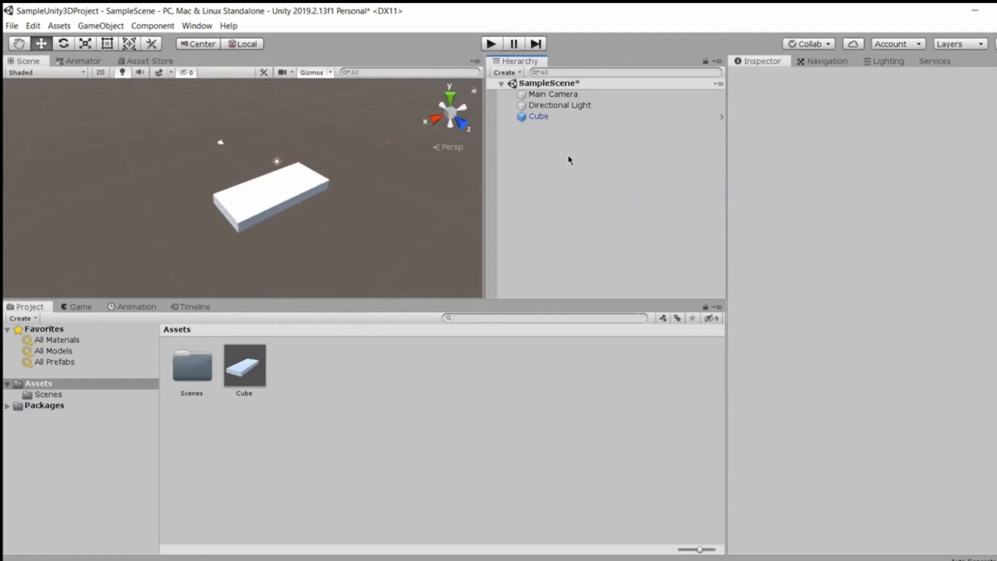
- Select the main camera and the prefab cube in turn to compare regular and prefab objects
click(541, 95)
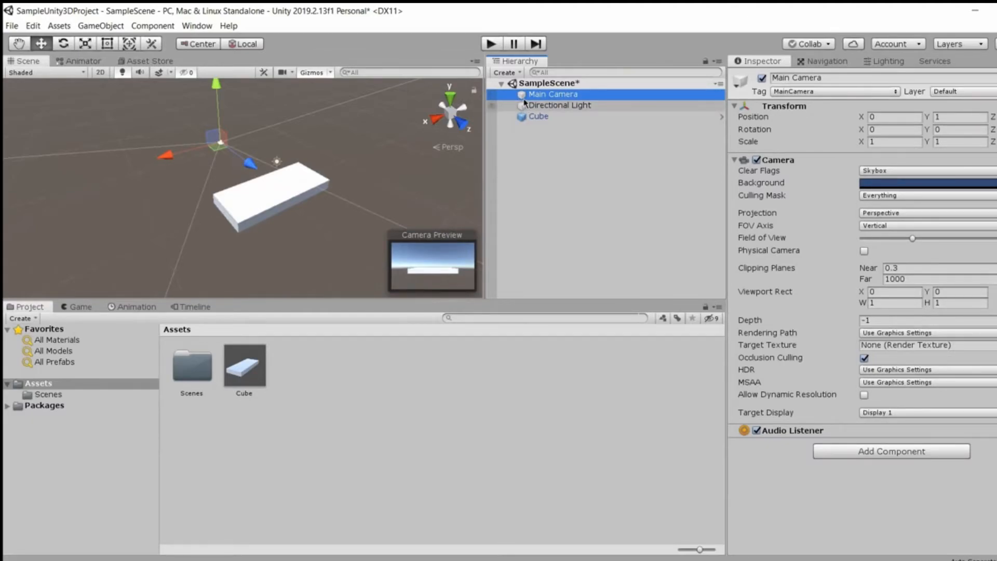
click(539, 126)
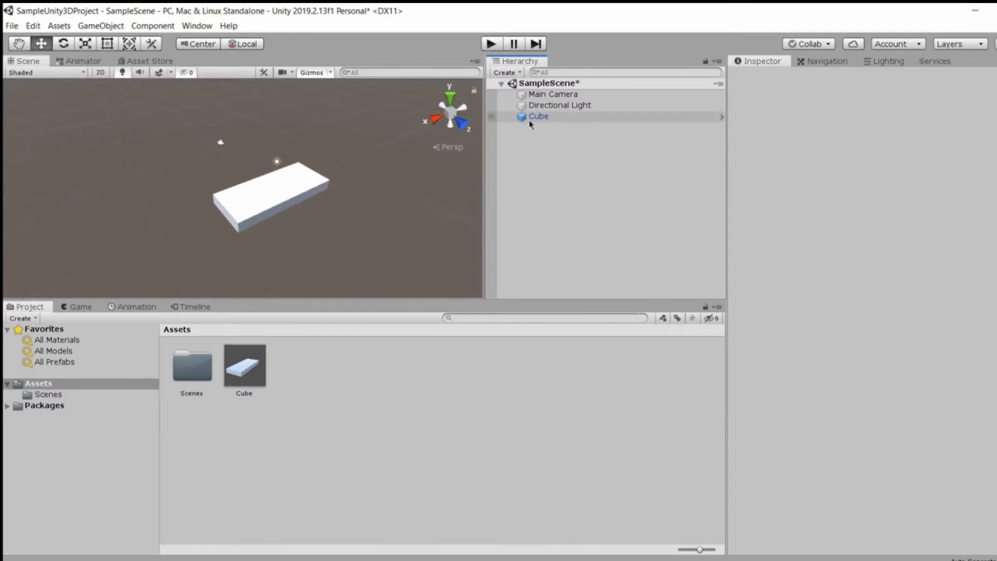
click(537, 118)
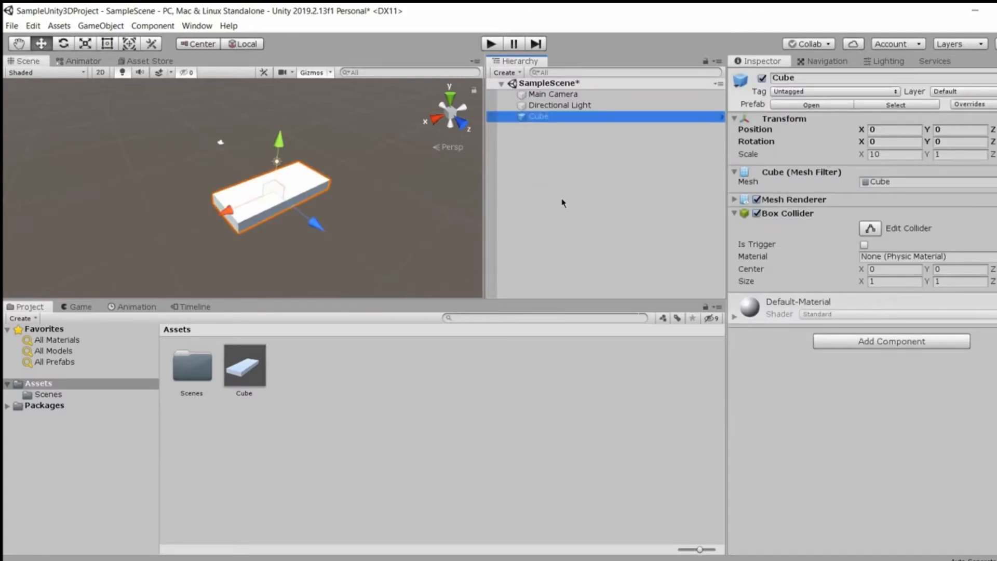
click(561, 128)
- Reselect and frame the cube instance, and override its scale with 1 on X and 5 on Y
key(ctrl+z)
alt+drag(313, 198, 327, 229)
key(f)
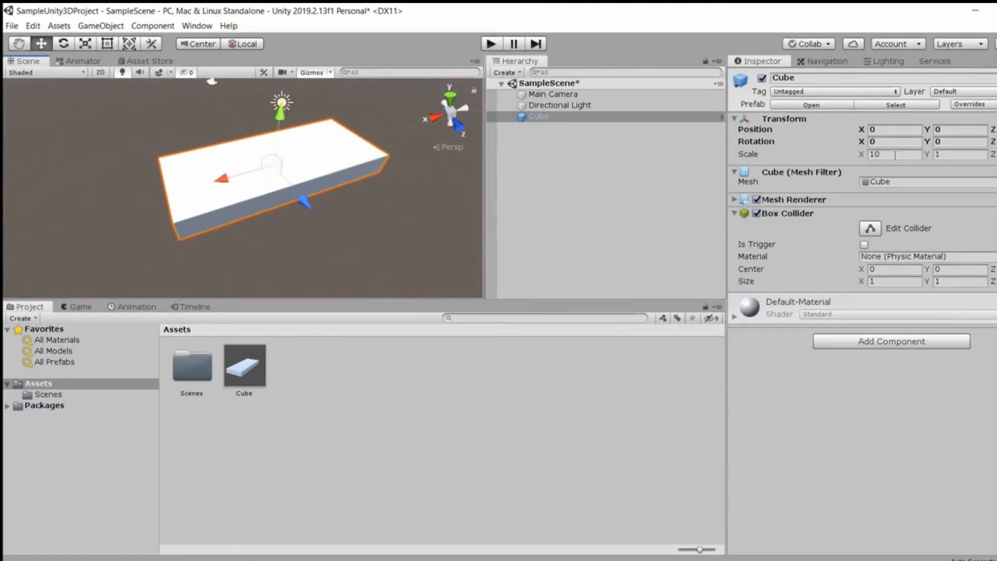
key(BackSpace)
alt+drag(310, 263, 312, 218)
click(964, 156)
text(5)
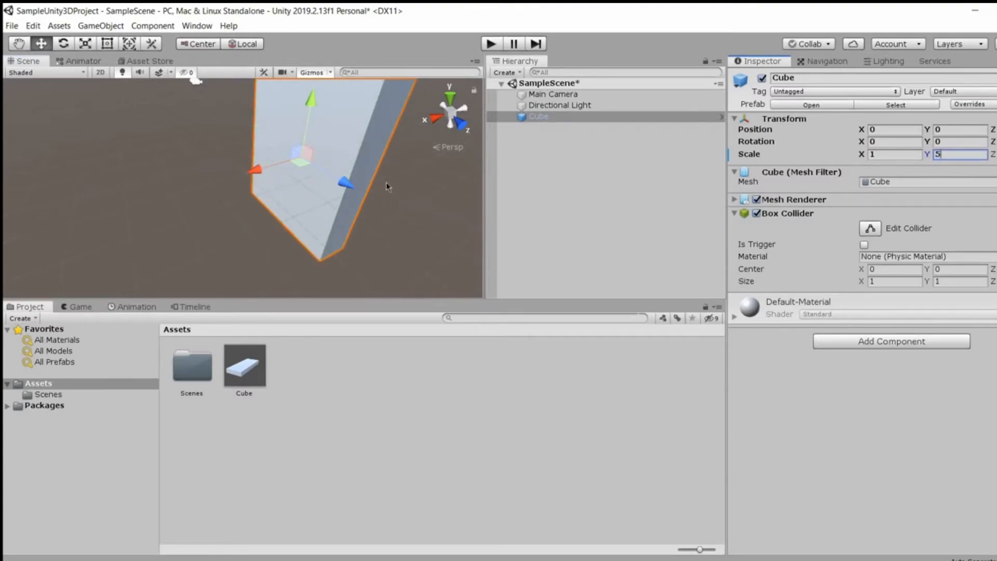
- Place a new Cube prefab instance beside the rescaled cube at about X -3.4, Y 1.6, and compare both
alt+drag(351, 198, 394, 203)
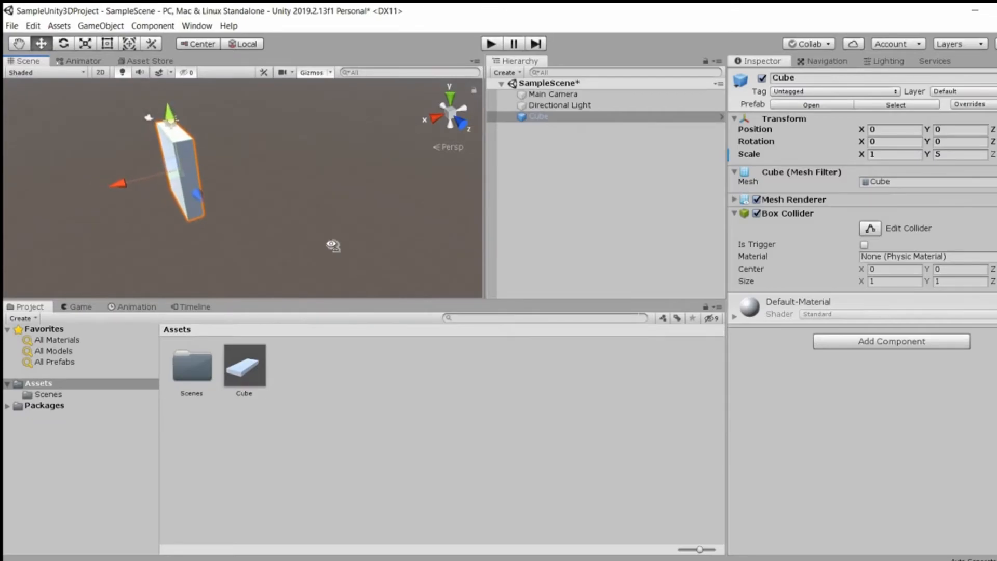
click(327, 231)
alt+drag(323, 222, 262, 239)
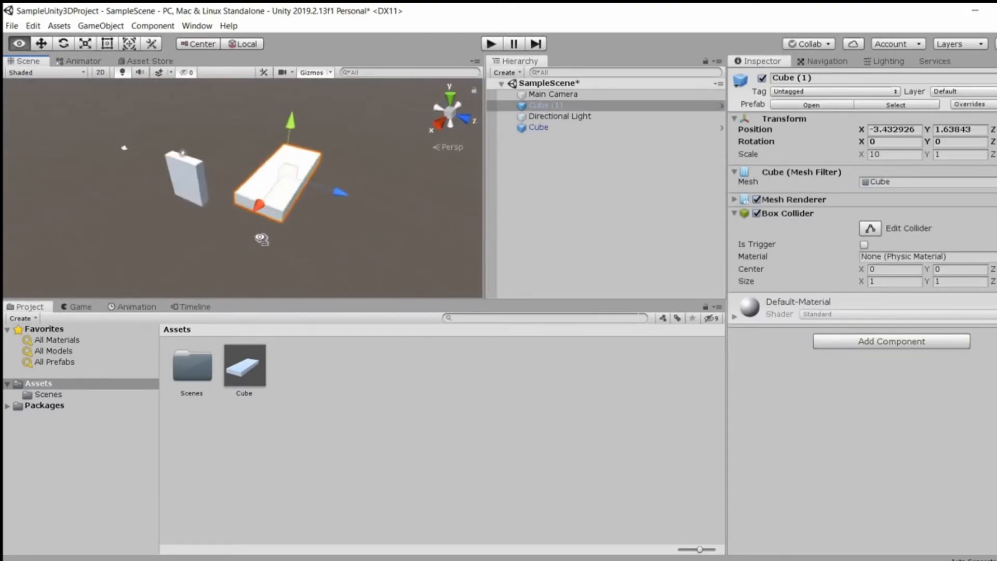
scroll(261, 239, up, 5)
scroll(261, 238, down, 3)
scroll(261, 239, down, 2)
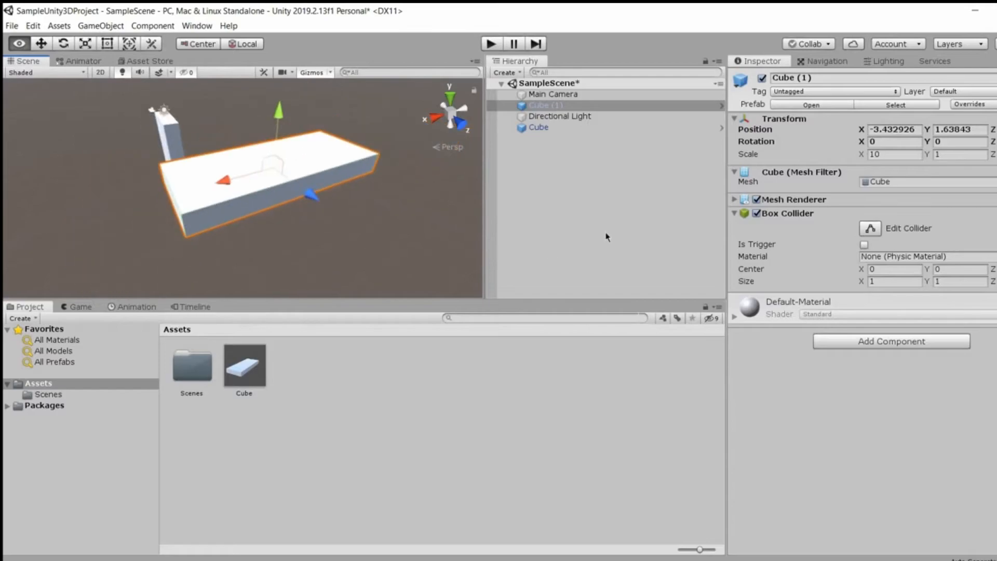
- Delete the Cube (1) instance, keeping only the rescaled cube in the scene
click(268, 210)
click(558, 107)
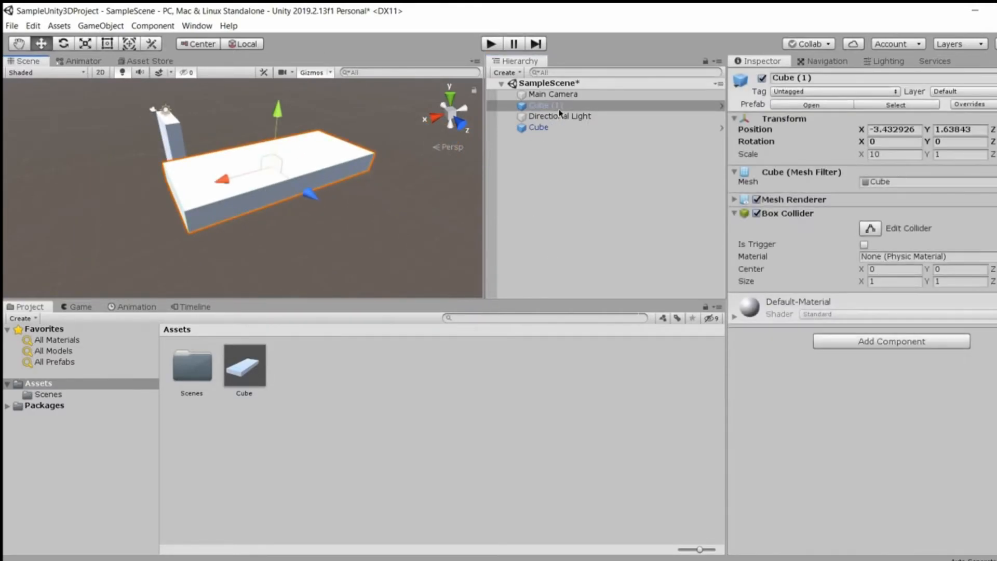
right_click(560, 106)
click(585, 174)
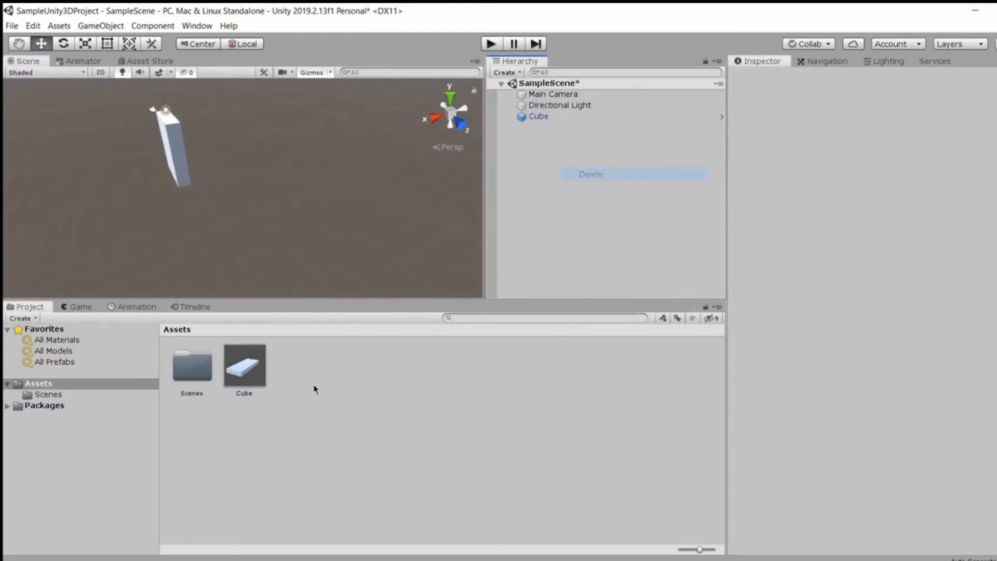
- Apply all overrides of the rescaled cube instance to its prefab, and reselect the cube
click(561, 114)
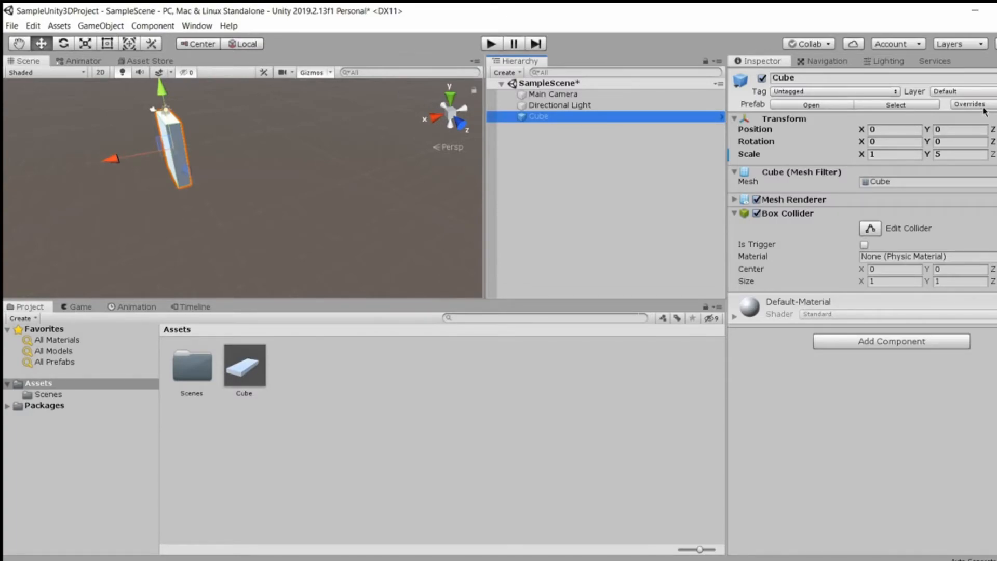
click(967, 105)
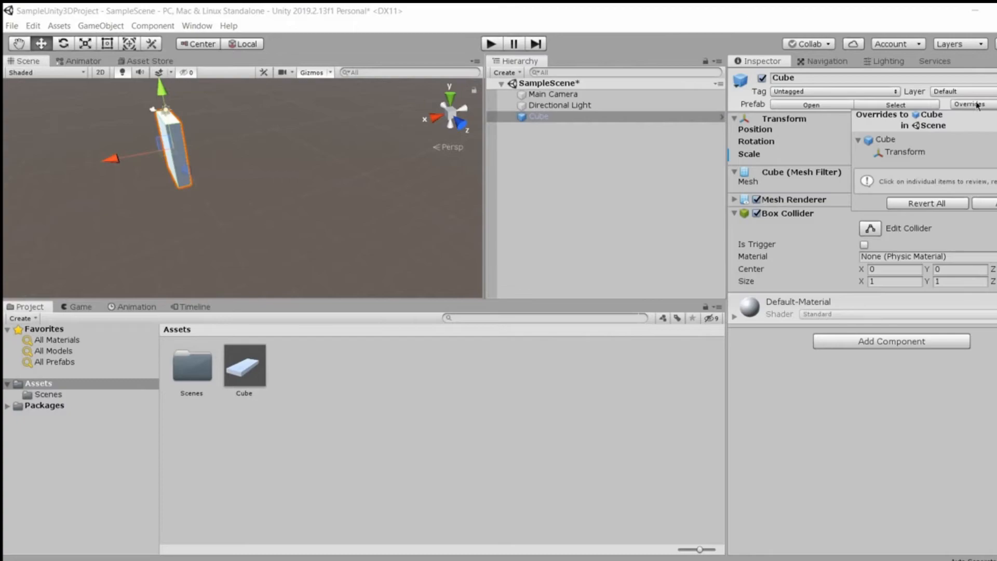
click(986, 205)
click(540, 204)
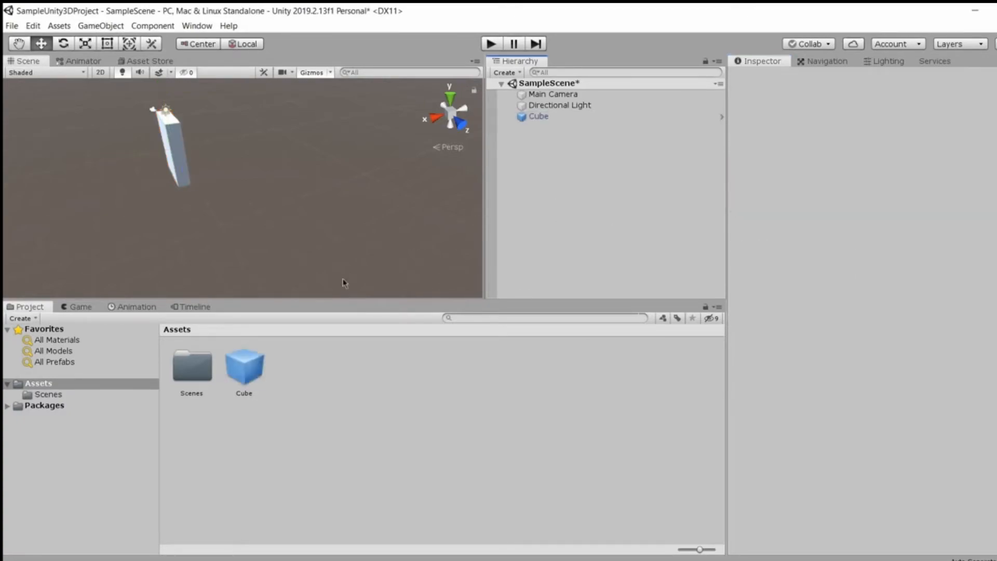
click(540, 117)
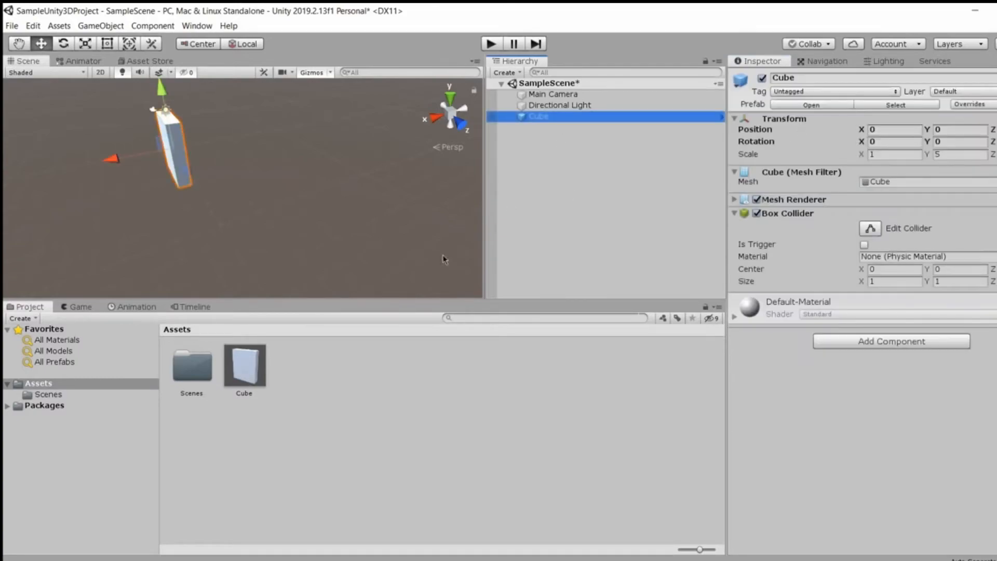
- Place a second Cube prefab instance beside the first at about X -2.1, Y 1.3, and compare their shapes
drag(245, 386, 254, 179)
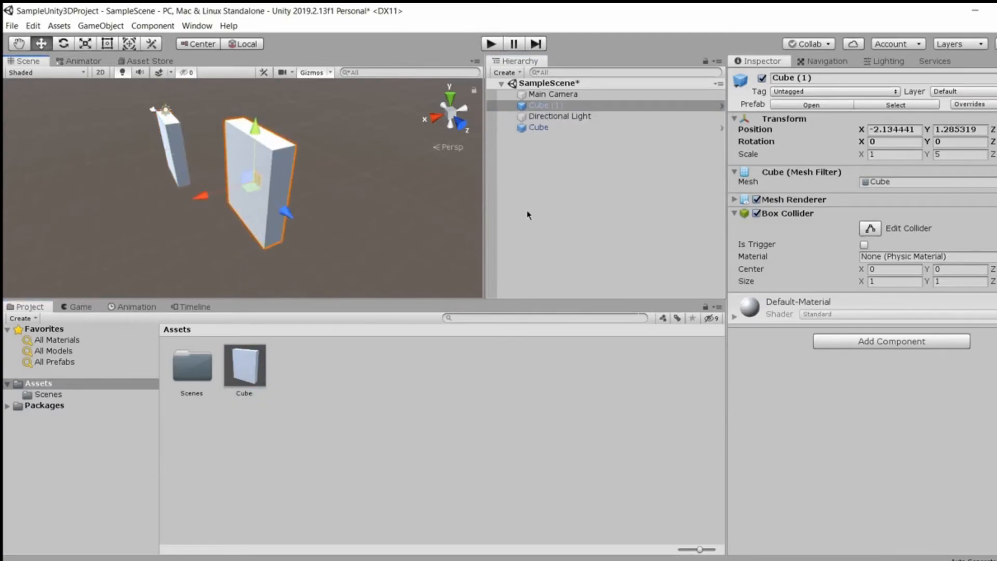
click(566, 218)
click(546, 106)
alt+drag(329, 216, 239, 228)
scroll(239, 228, down, 10)
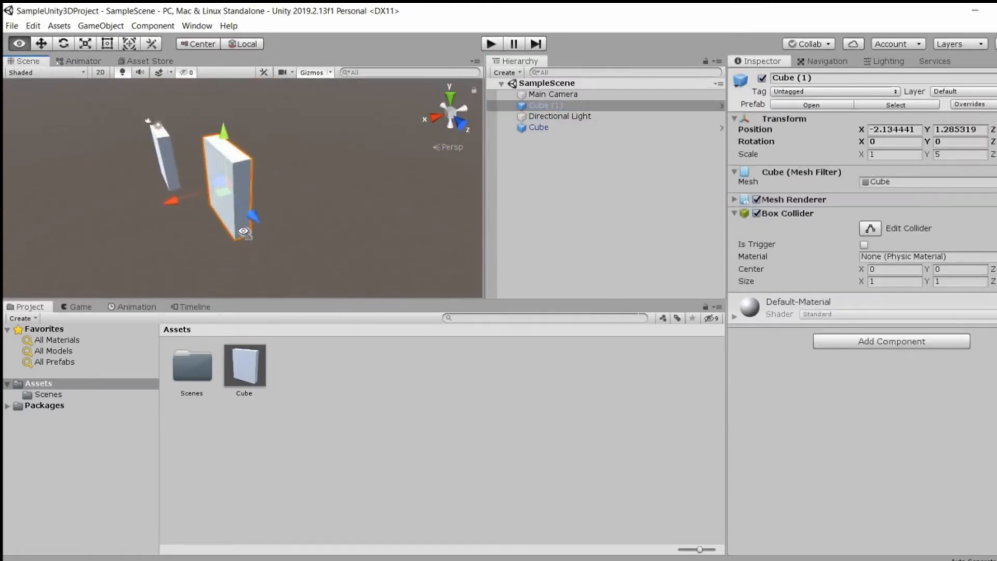
alt+drag(280, 216, 374, 218)
- Delete the Cube (1) instance, save the scene, and inspect the Cube prefab asset
click(591, 136)
click(569, 105)
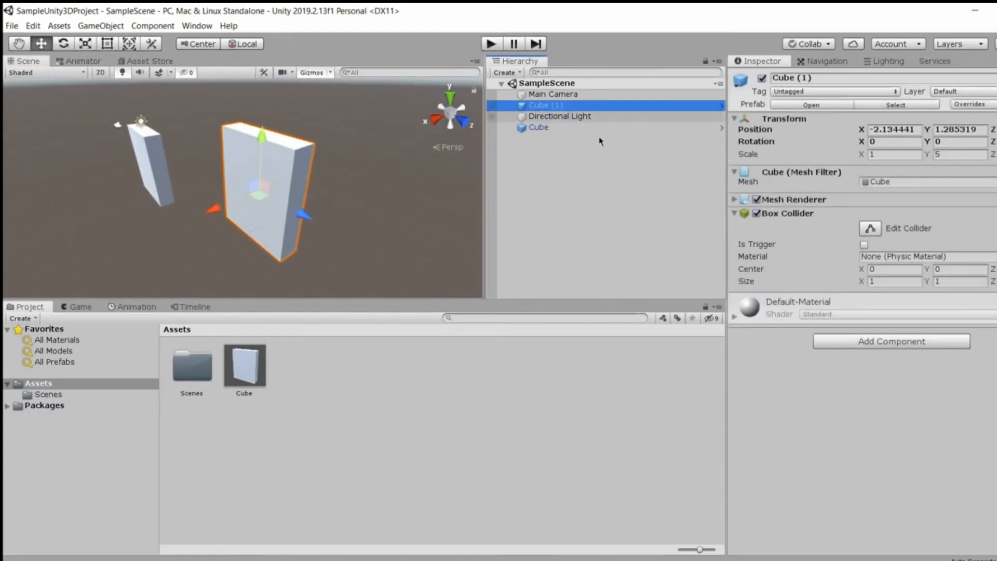
right_click(567, 106)
click(576, 176)
key(ctrl+s)
click(262, 369)
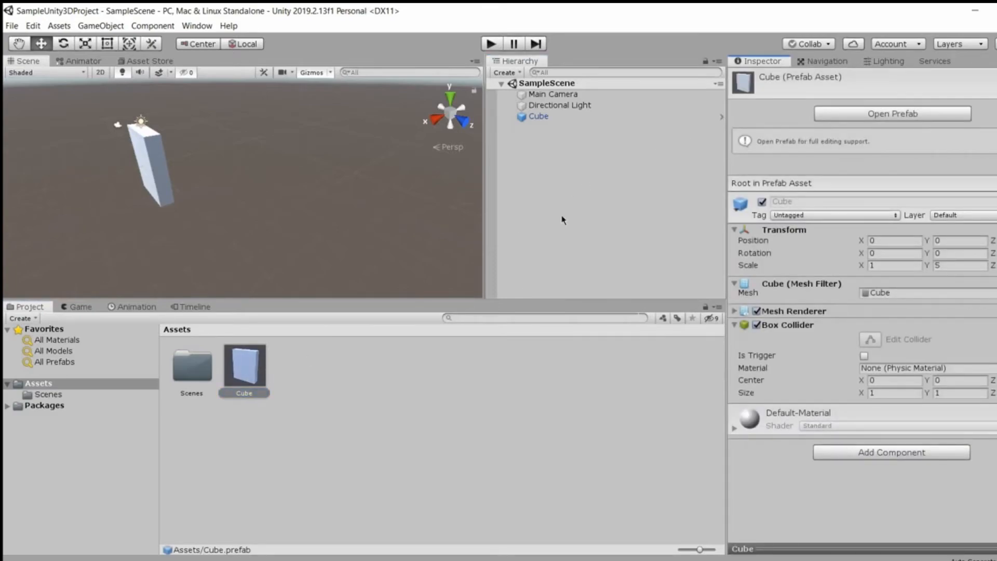
click(562, 220)
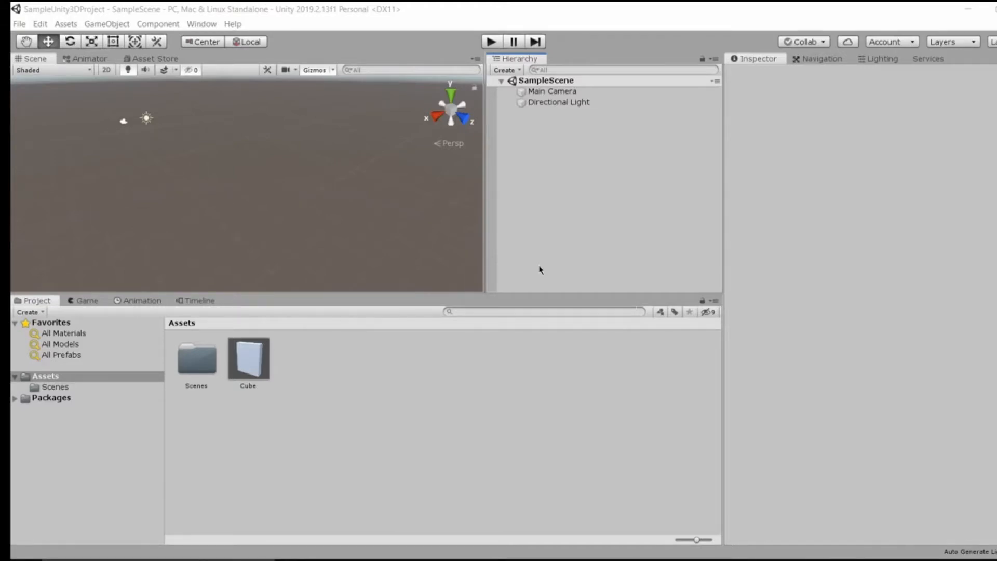
- Place an instance of the Cube prefab in the emptied scene at about X -1.86, Y 1.16
click(247, 378)
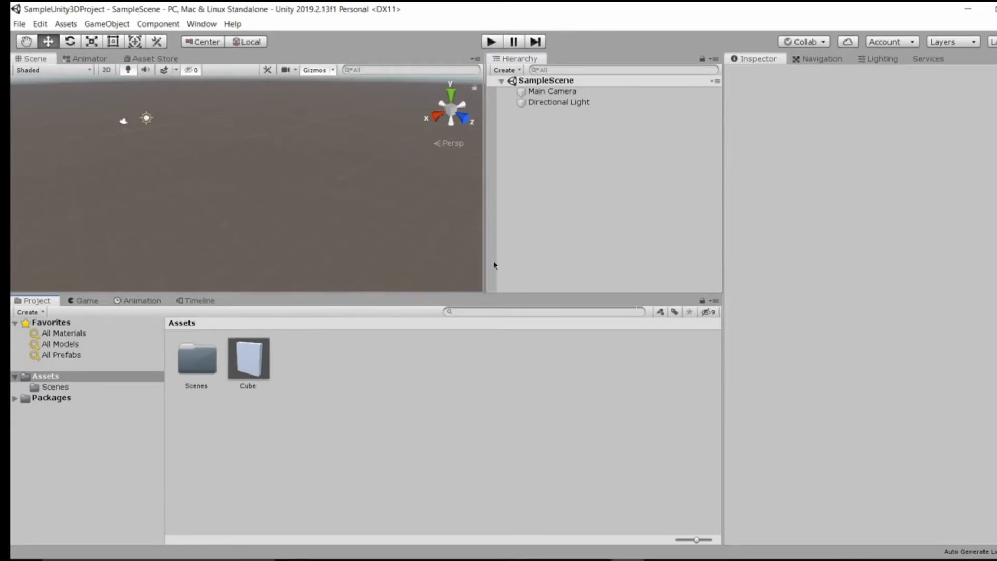
alt+drag(300, 219, 267, 186)
drag(249, 361, 263, 173)
alt+drag(262, 173, 369, 216)
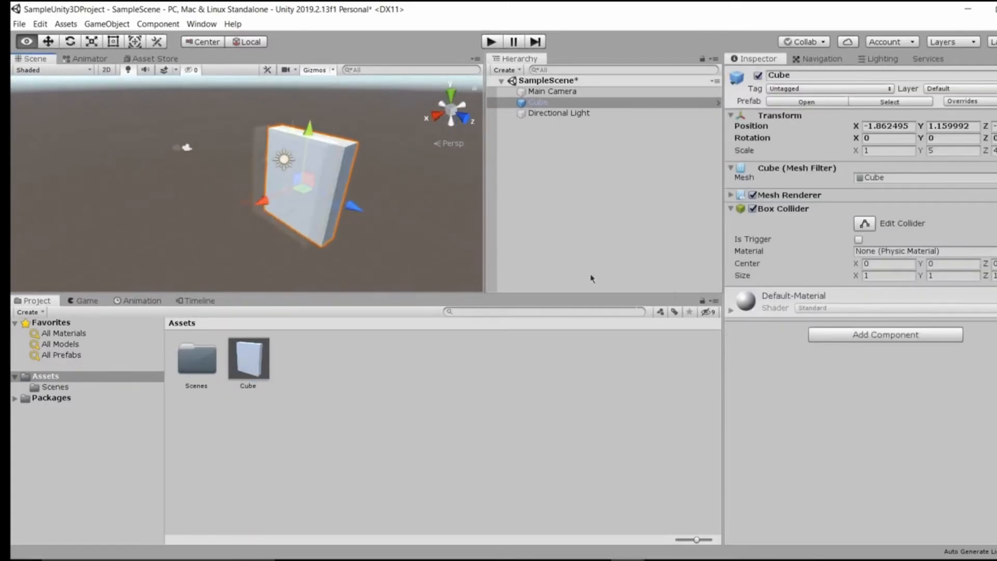
alt+drag(592, 279, 726, 270)
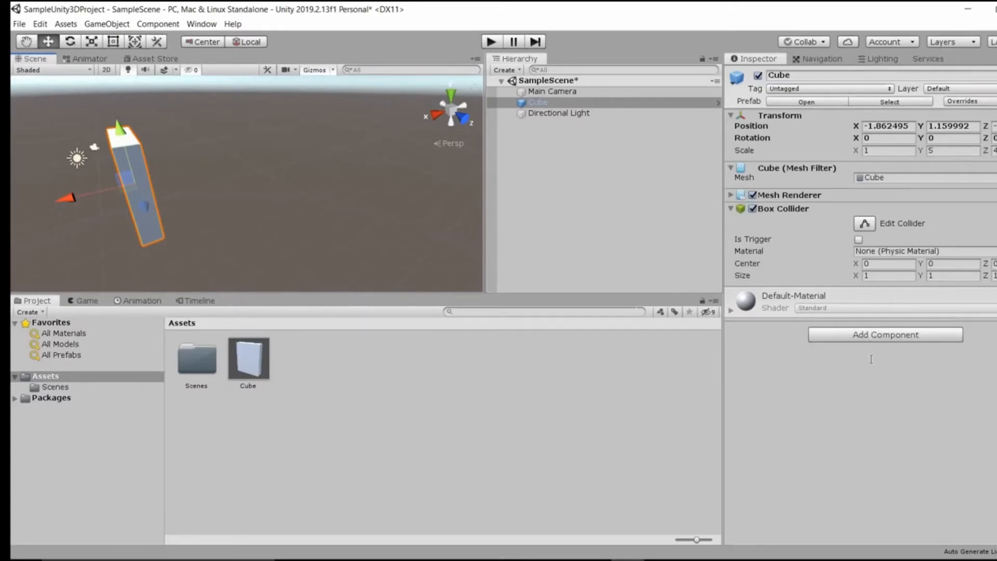
- Add a Rigidbody component to the cube
key(ctrl+shift+a)
key(BackSpace)
text(rigi)
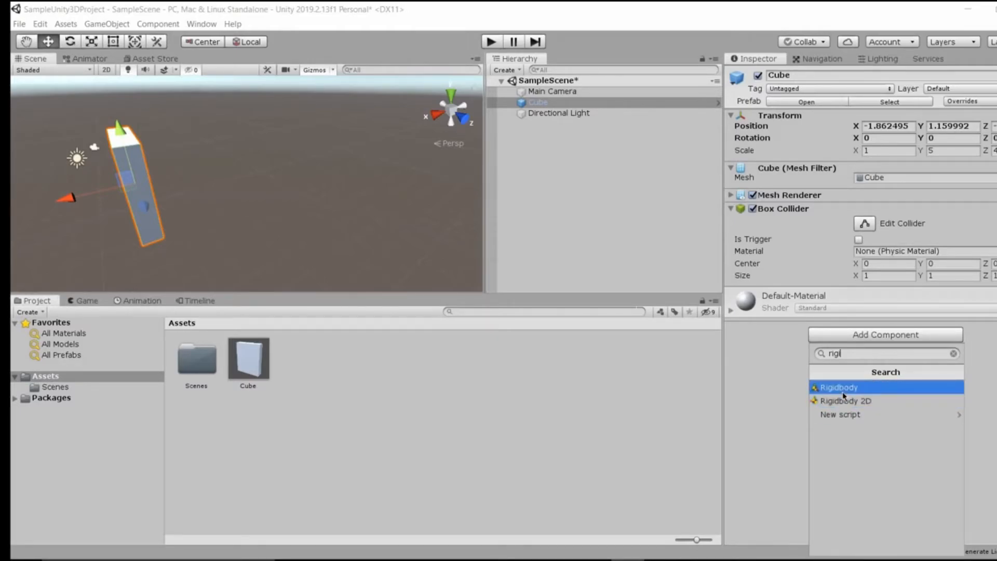
click(825, 386)
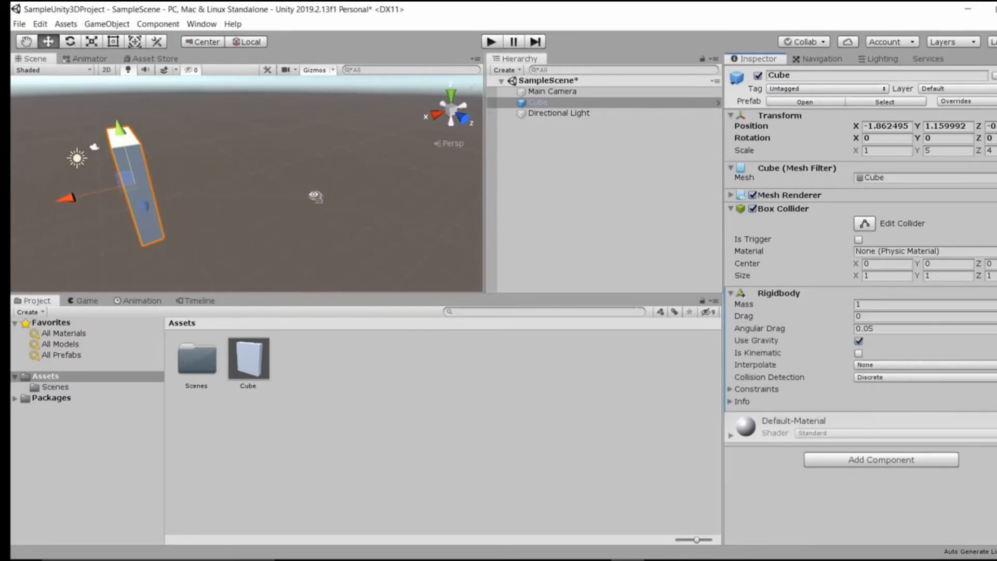
- Play the game to test how gravity affects the cube, stop playback, and save the scene
alt+drag(272, 208, 302, 183)
scroll(301, 179, down, 2)
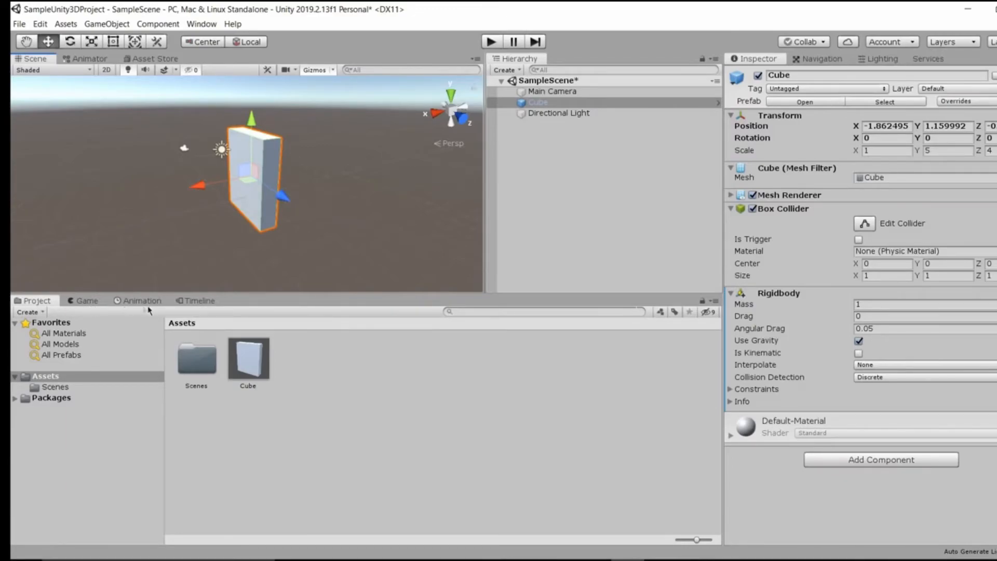
key(ctrl+2)
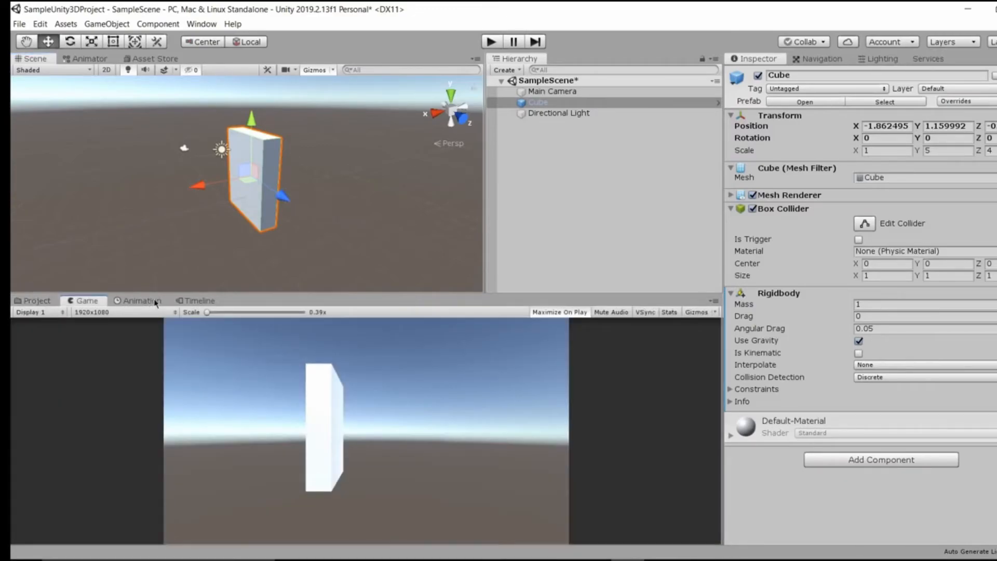
click(491, 42)
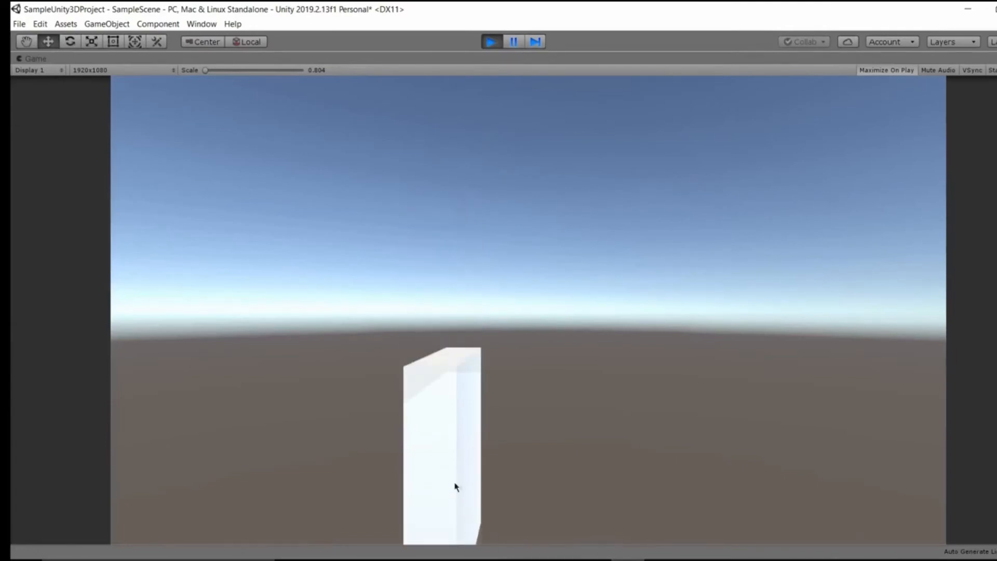
click(494, 43)
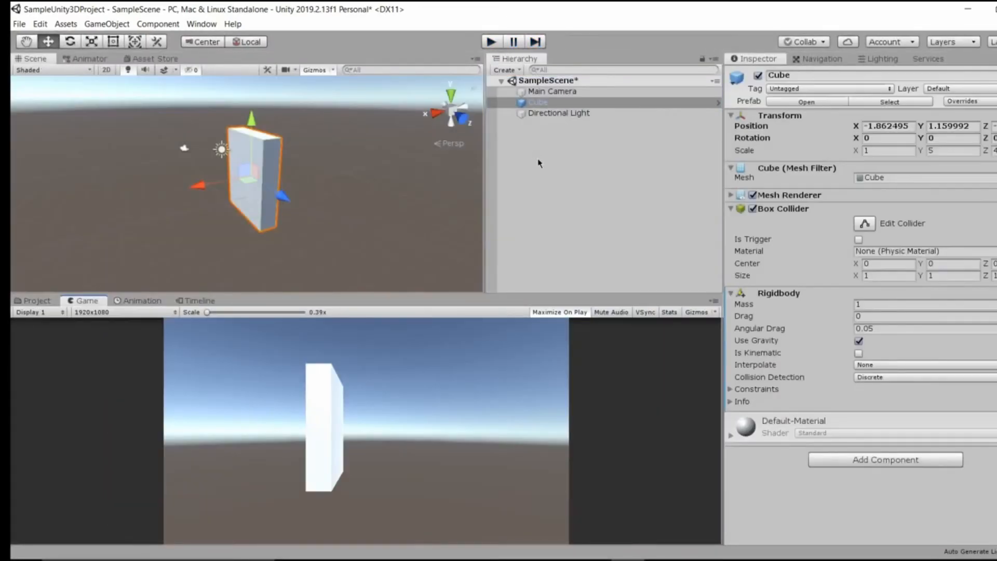
click(539, 163)
key(ctrl+s)
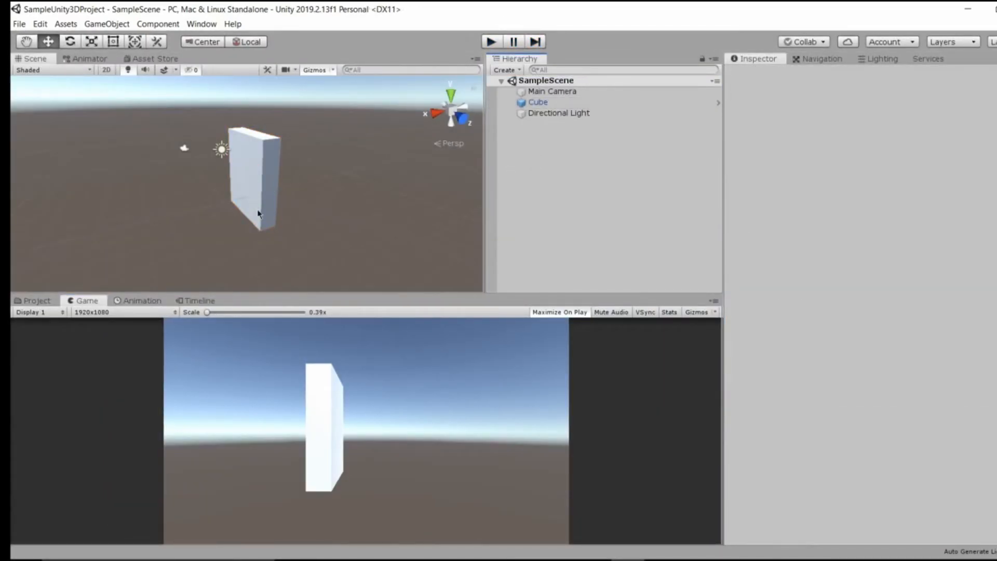
- Turn off Use Gravity and turn on Is Kinematic in the cube's Rigidbody
alt+drag(269, 191, 270, 192)
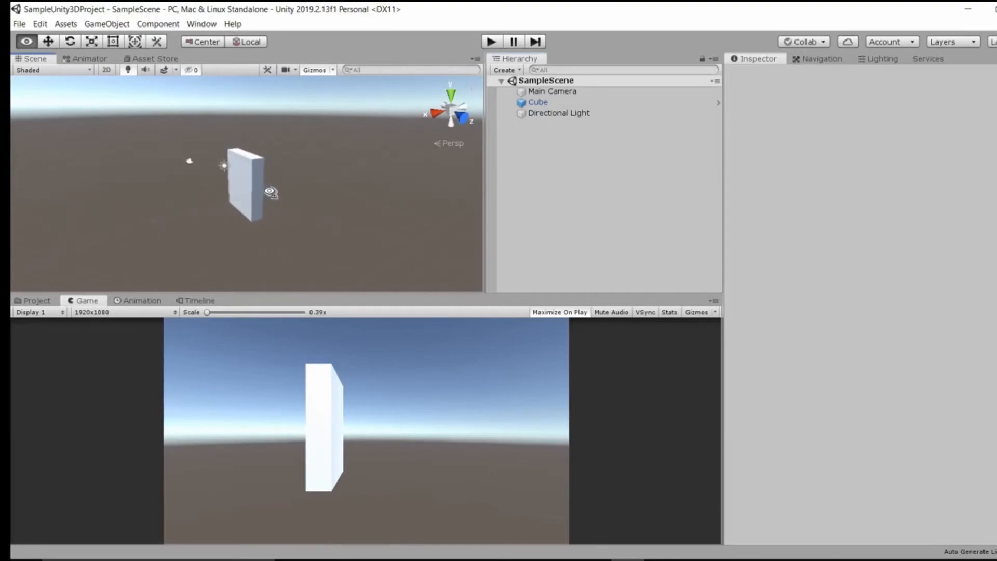
click(270, 192)
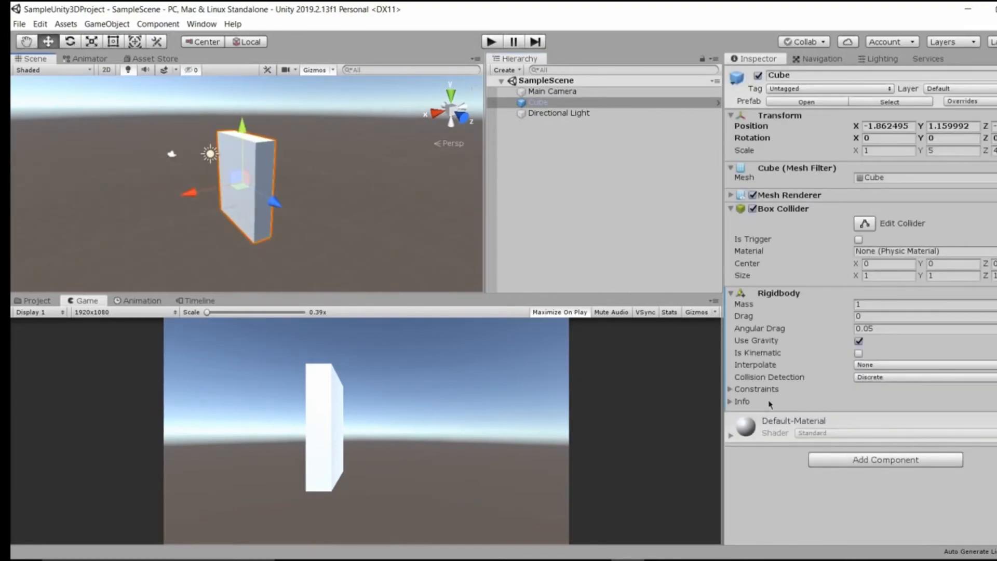
click(858, 342)
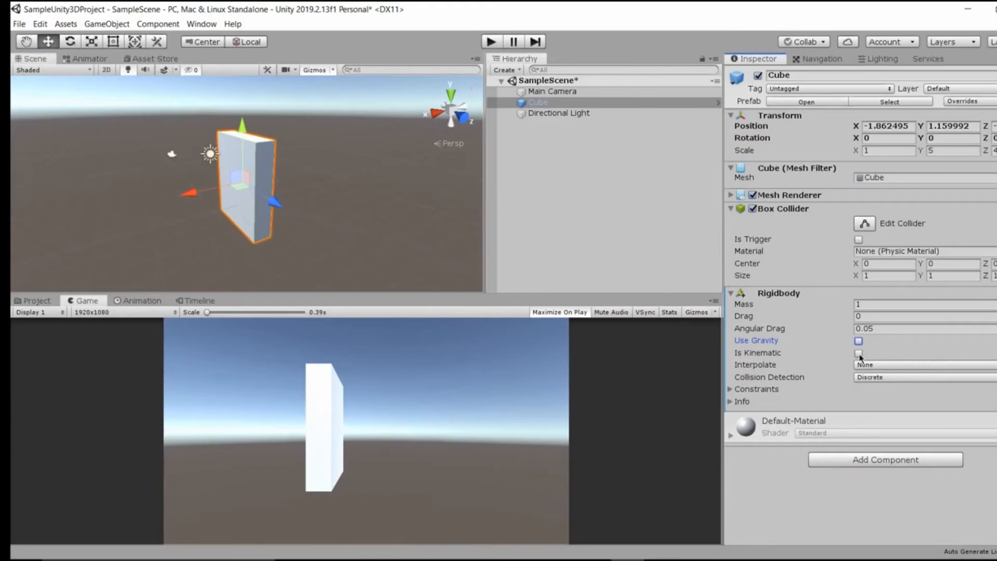
click(858, 353)
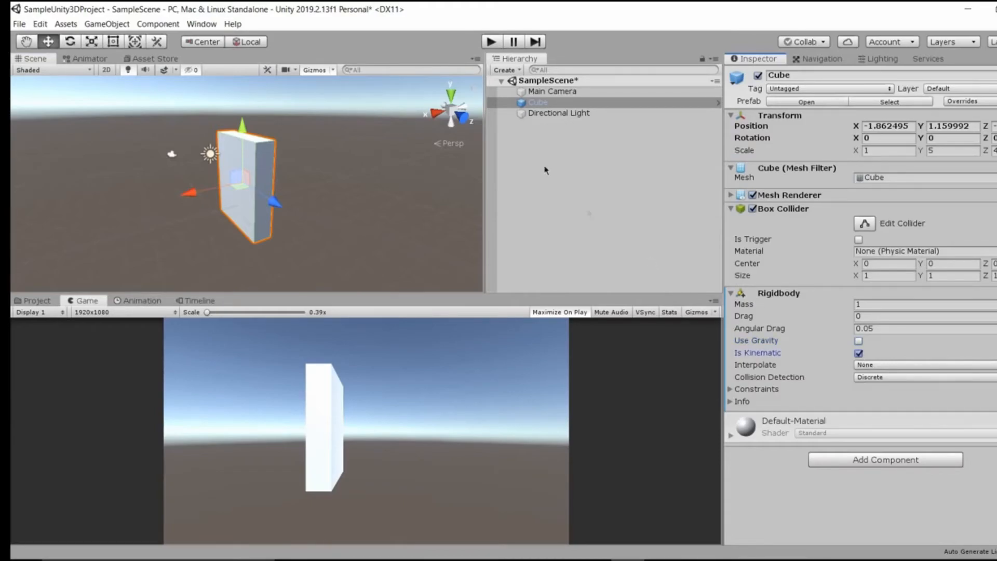
- Play the game to check the cube's behaviour with the kinematic Rigidbody, and stop playback
click(491, 41)
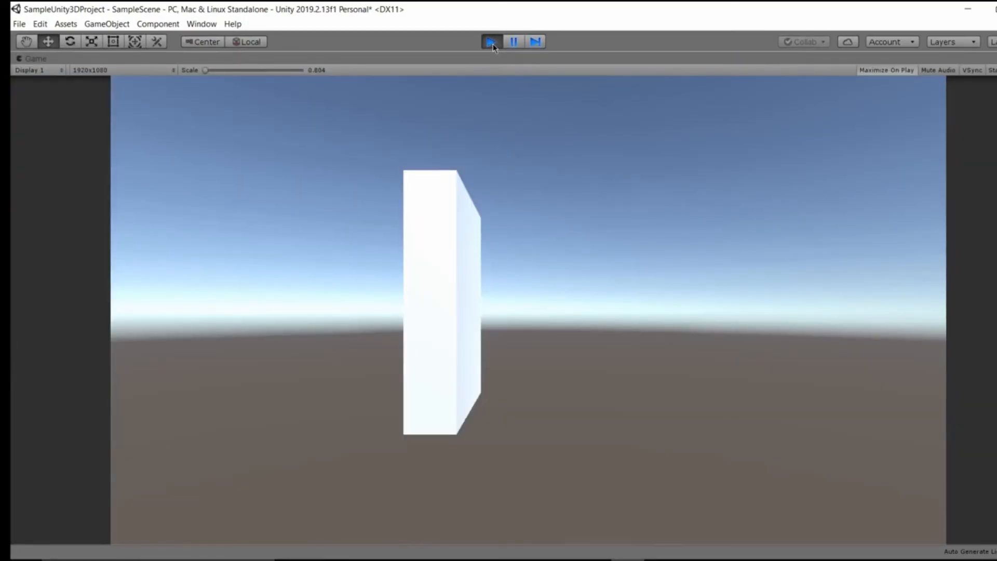
click(492, 43)
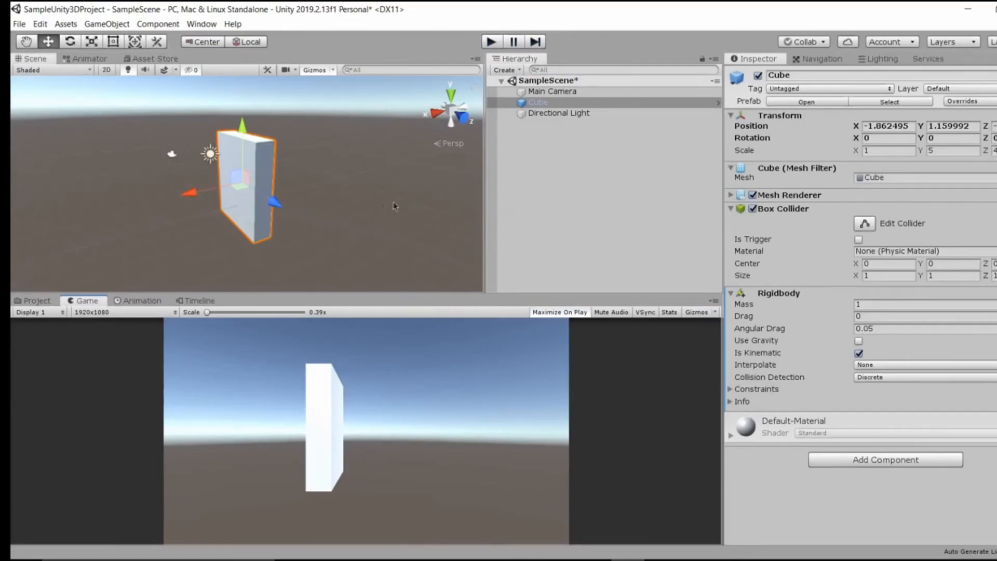
alt+drag(270, 213, 364, 228)
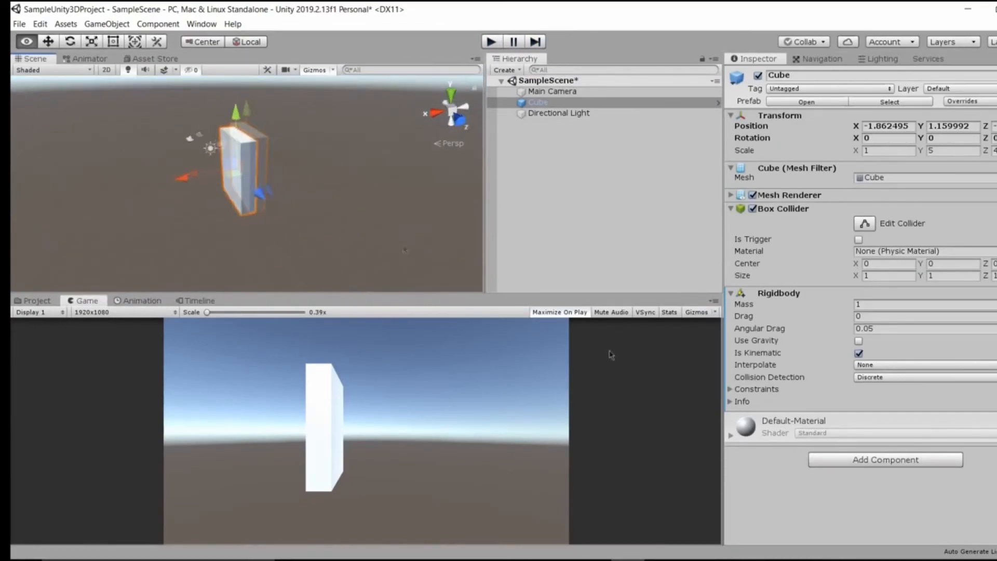
- Examine the Freeze Position and Freeze Rotation constraints of the Rigidbody, and collapse them again
click(759, 390)
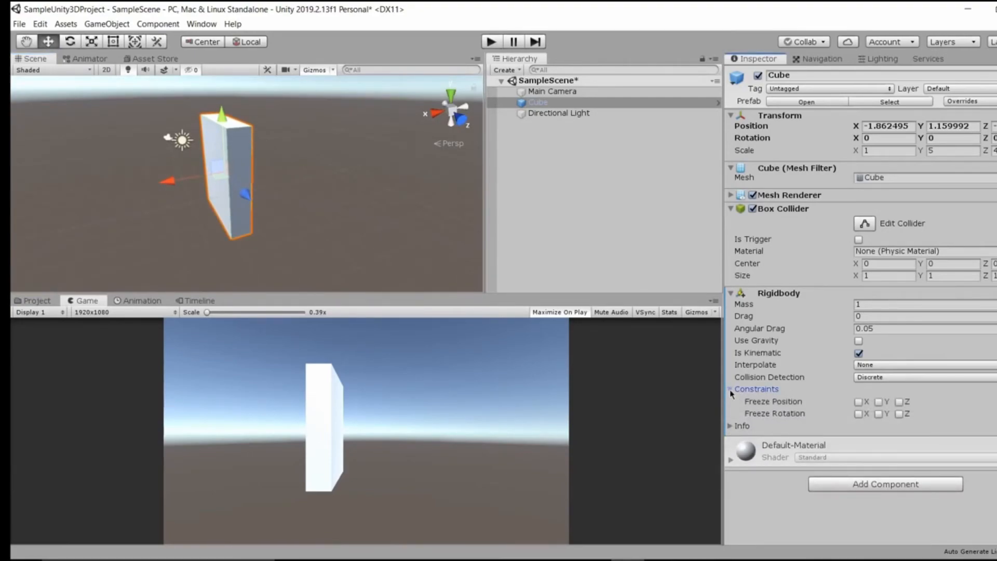
click(753, 389)
click(753, 390)
click(753, 389)
- Raise the cube above the ground, set its Y position to 10, and deselect it
alt+drag(306, 214, 335, 213)
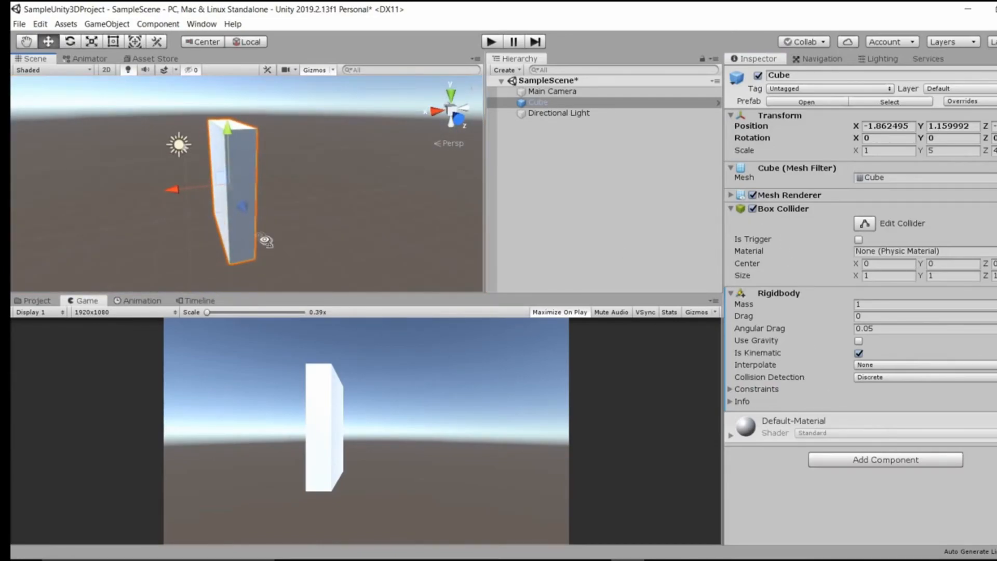
alt+drag(219, 241, 208, 205)
alt+drag(928, 224, 264, 207)
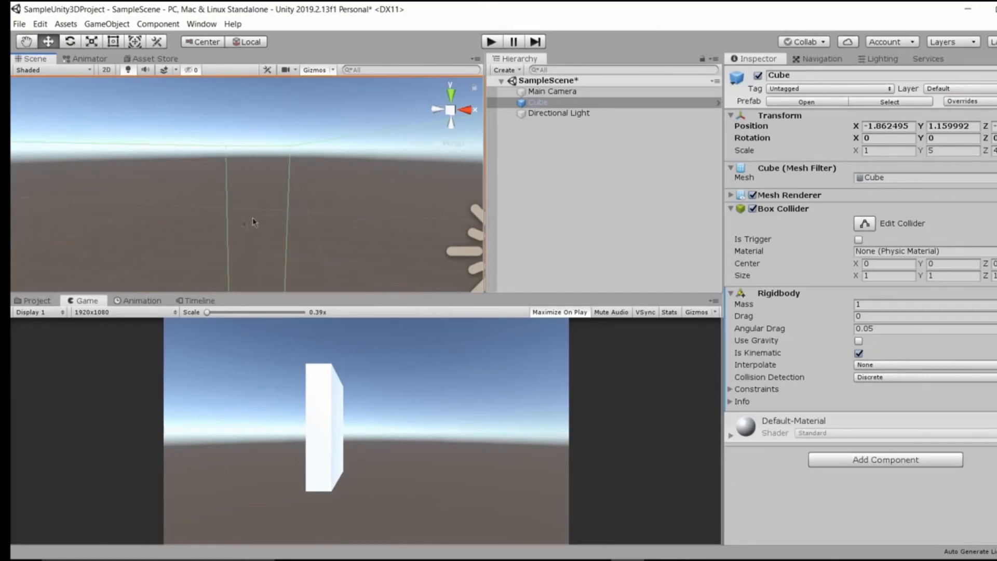
alt+drag(253, 216, 179, 211)
alt+drag(381, 223, 244, 218)
drag(277, 159, 249, 206)
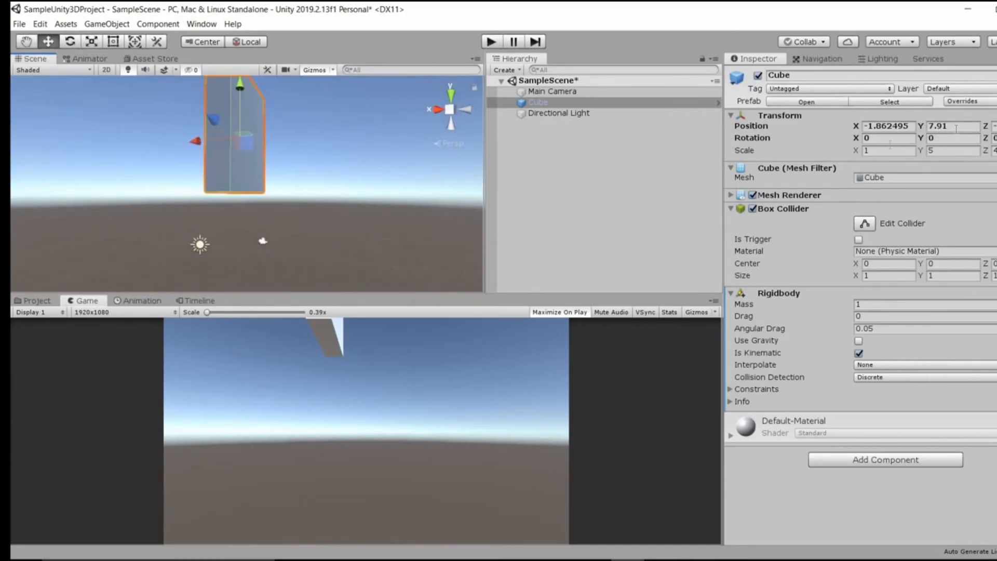
click(955, 129)
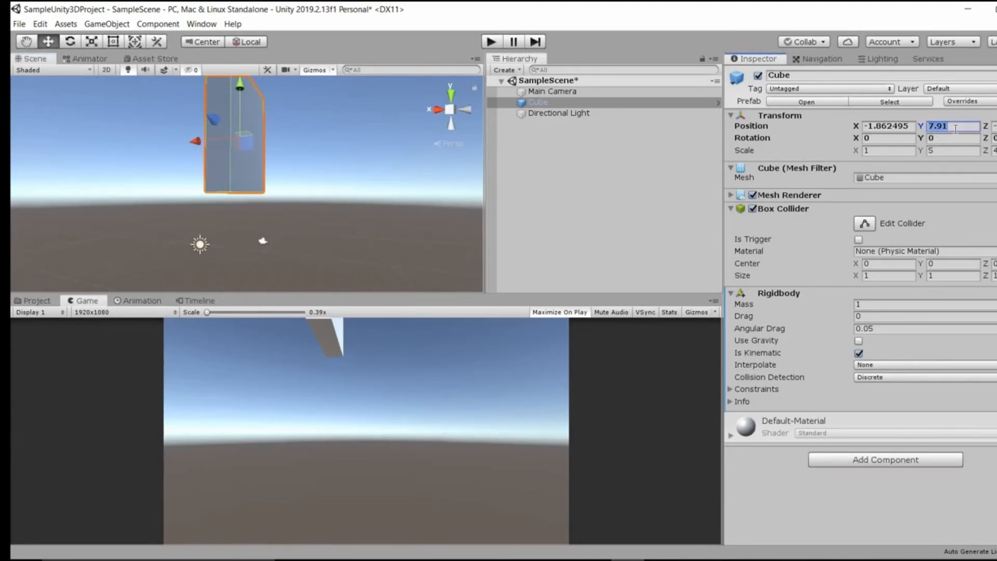
text(10)
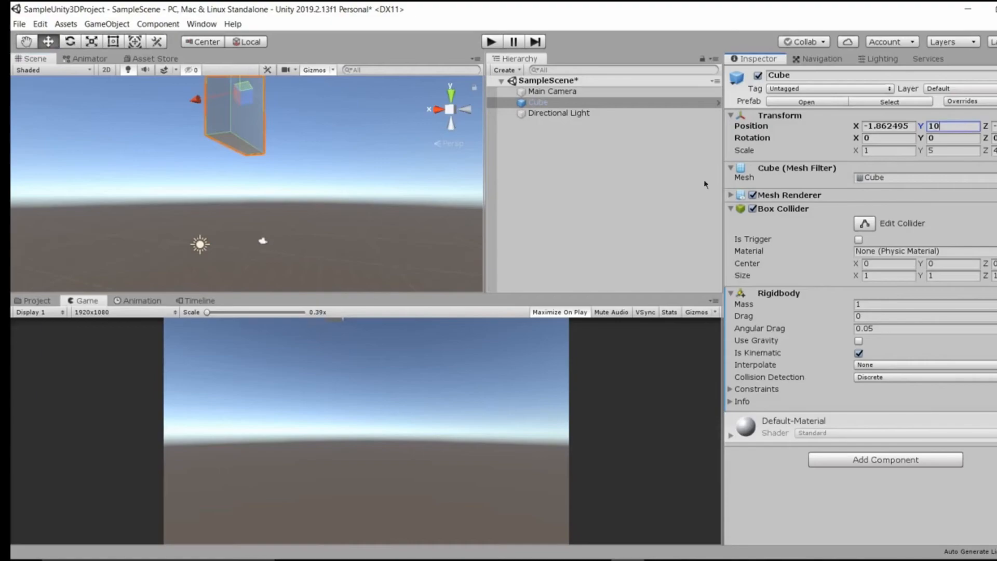
click(617, 191)
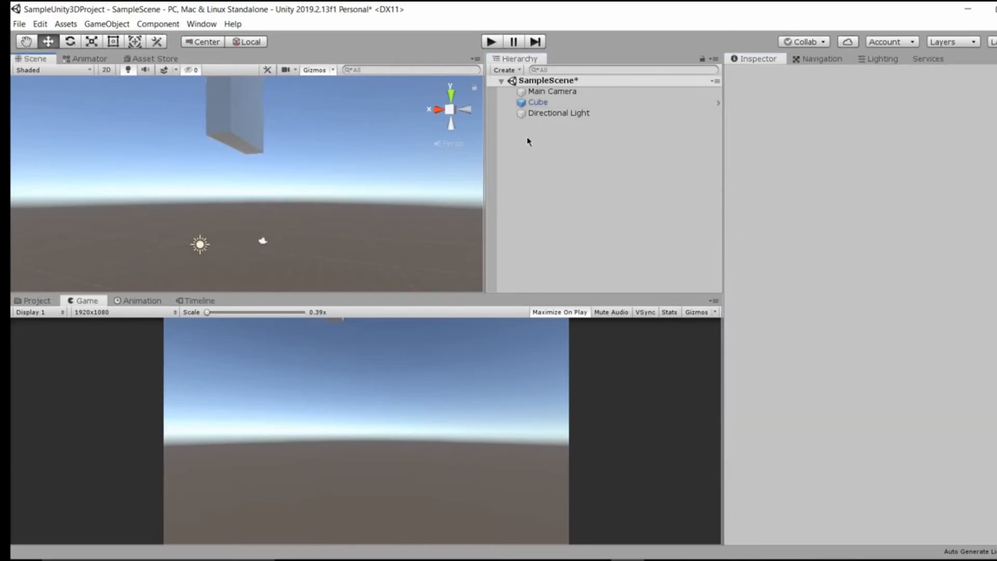
- Add a Plane to the scene, set its Y position to -1, and save the scene
right_click(528, 139)
mouse_move(589, 264)
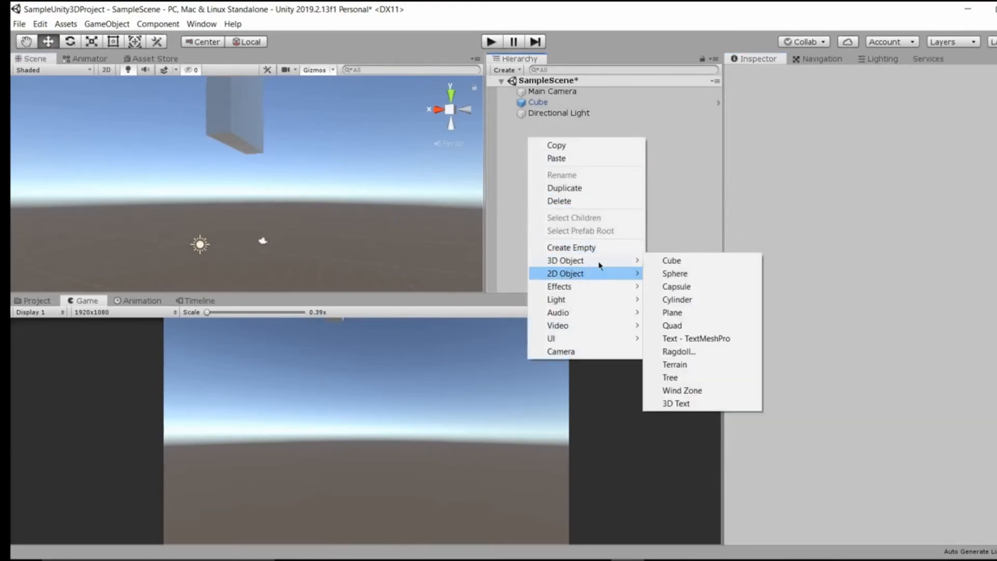
click(672, 312)
alt+drag(316, 254, 330, 213)
alt+drag(366, 254, 395, 218)
click(963, 116)
text(-1)
click(610, 175)
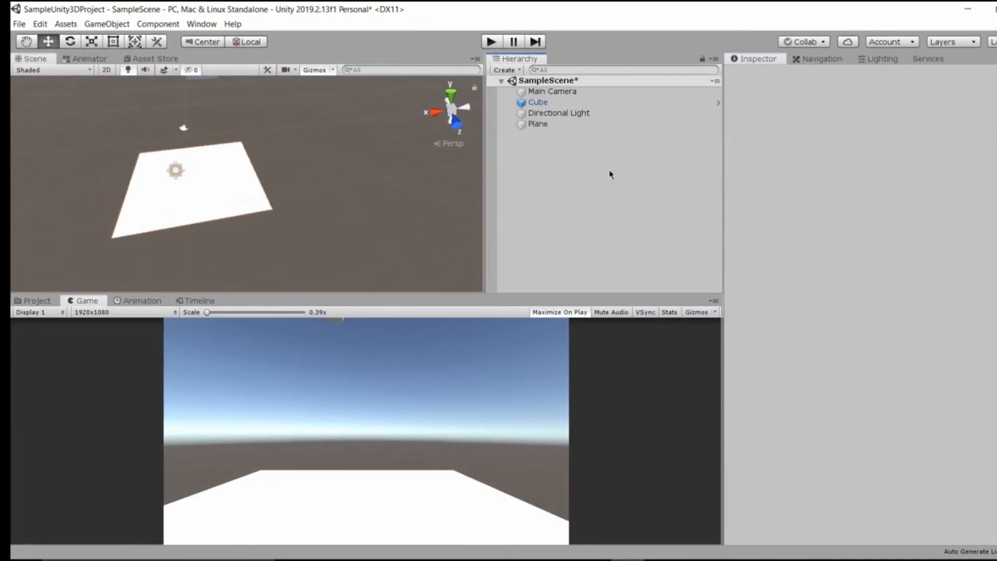
key(ctrl+s)
- Examine the plane up close along with its Mesh Collider settings, and collapse that component
click(564, 125)
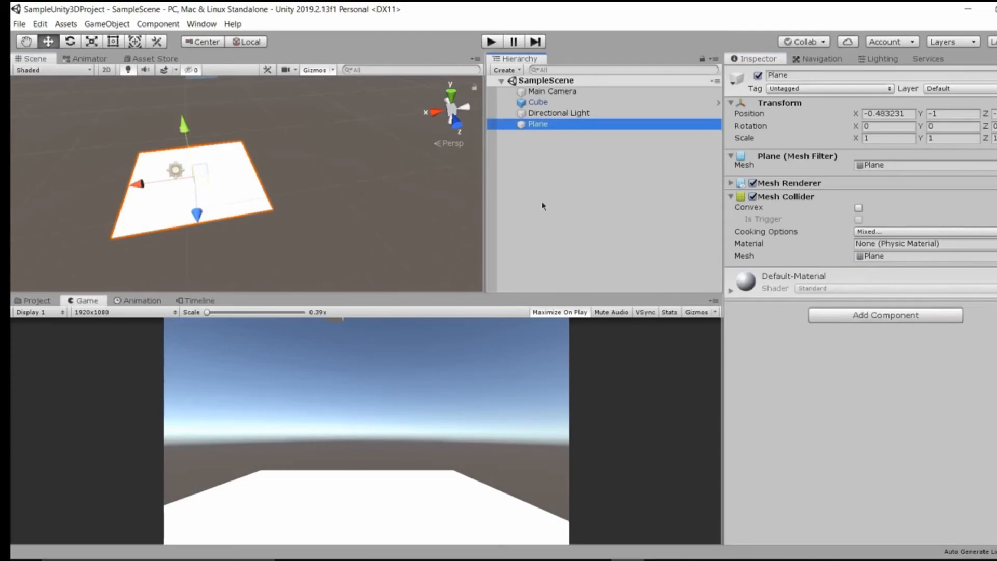
right_drag(256, 187, 301, 320)
key(w)
key(s)
key(w)
key(s)
key(w)
key(s)
key(w)
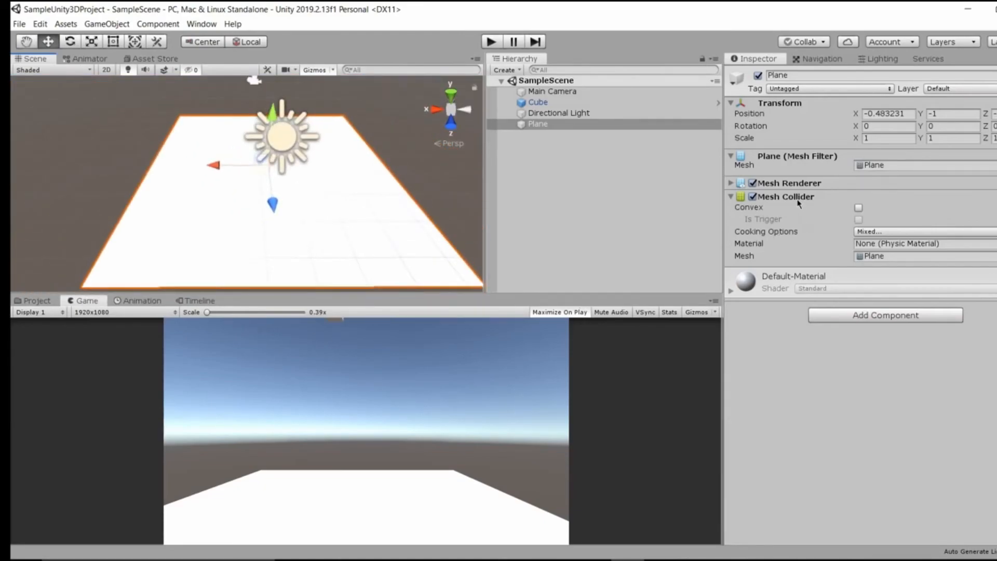
click(731, 197)
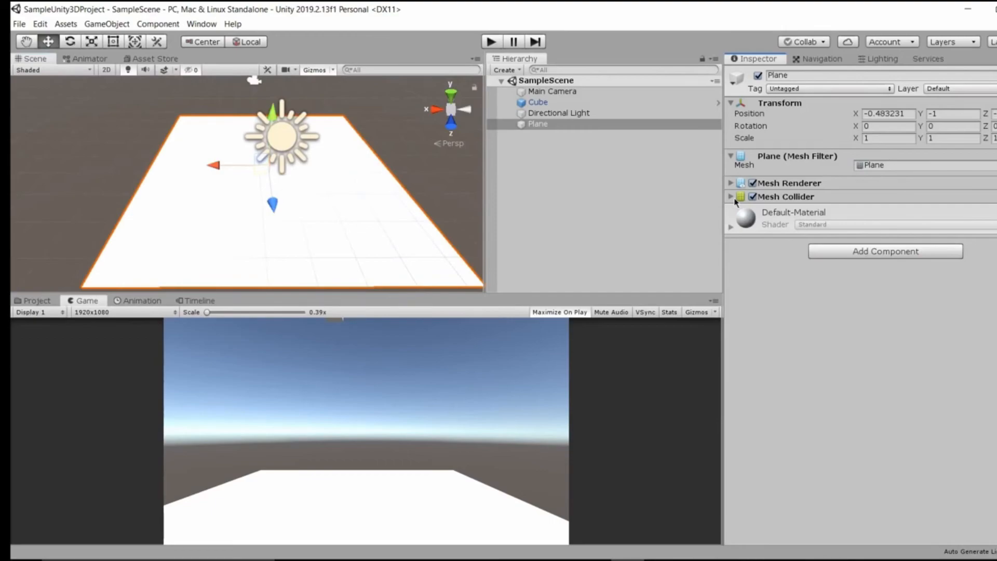
- Turn on Use Gravity and turn off Is Kinematic in the cube's Rigidbody
alt+drag(365, 249, 566, 140)
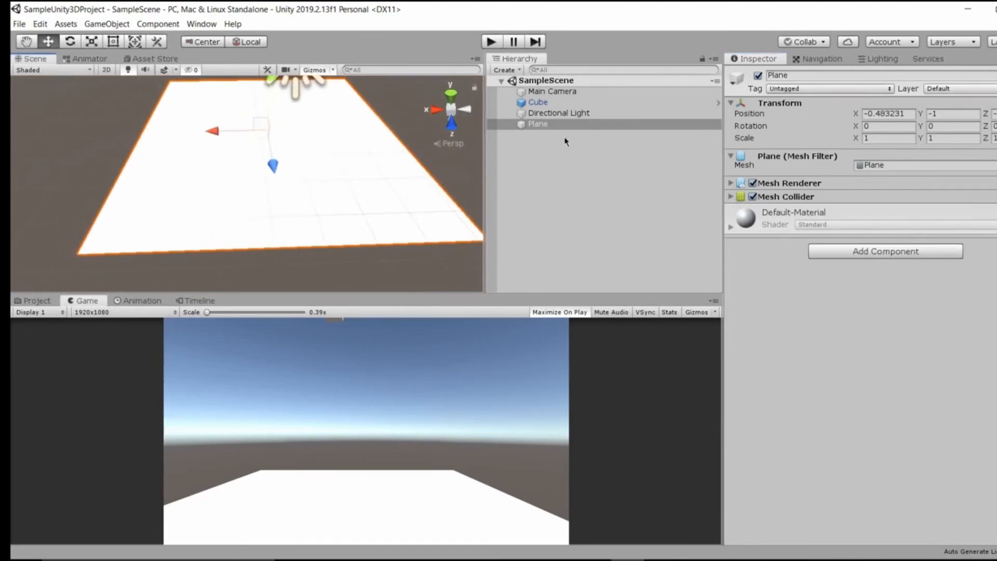
click(518, 177)
double_click(538, 124)
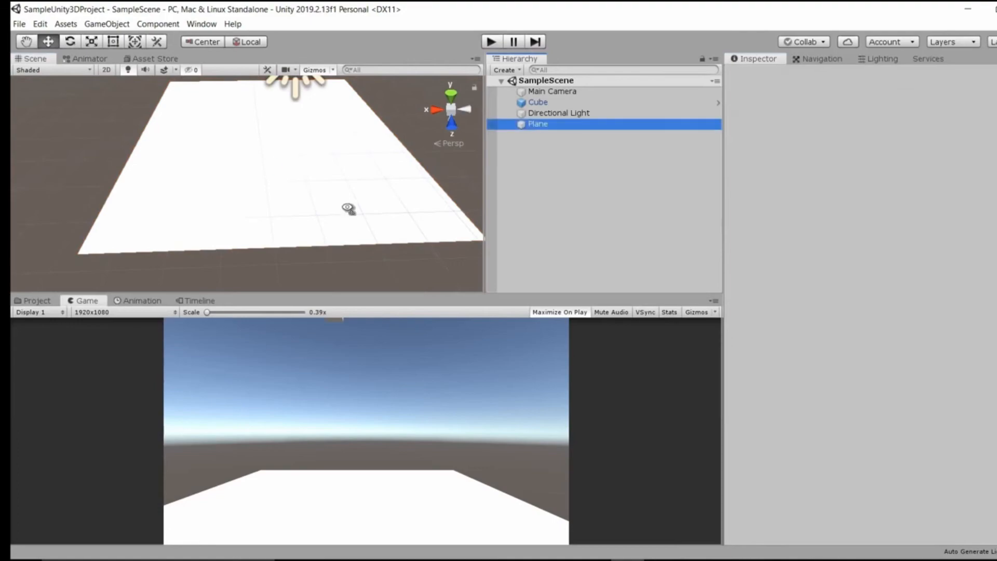
click(536, 174)
alt+drag(353, 177, 383, 238)
click(382, 239)
alt+drag(396, 155, 250, 156)
click(561, 104)
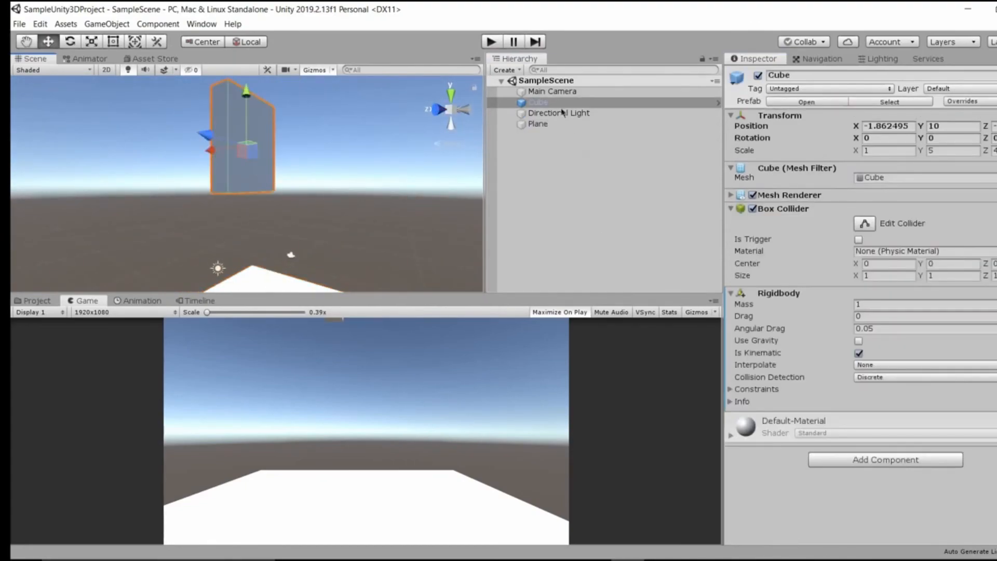
ctrl+click(561, 106)
key(ctrl+z)
mouse_move(259, 223)
alt+mouse_down()
mouse_move(256, 242)
mouse_move(270, 223)
alt+mouse_up()
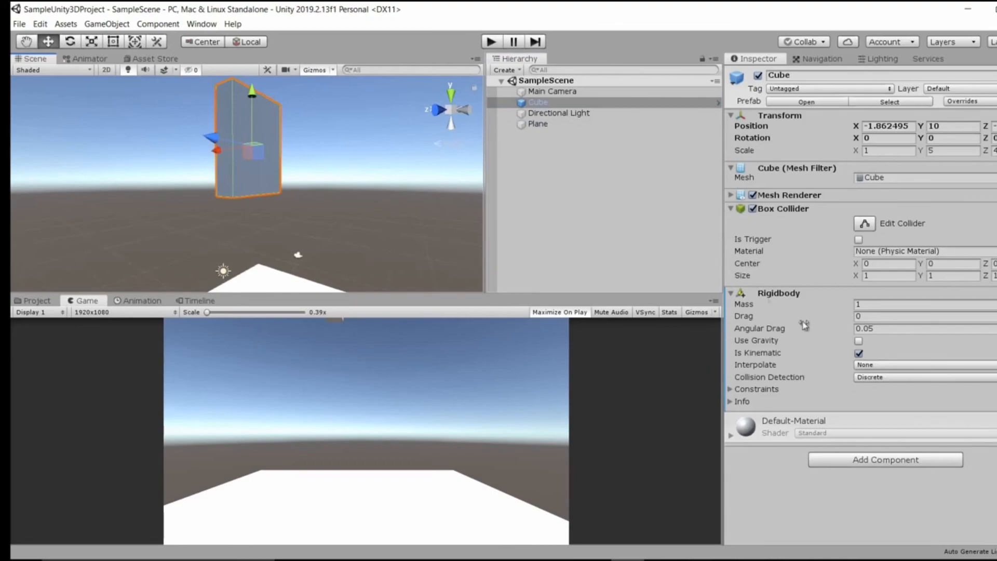
key(ctrl+z)
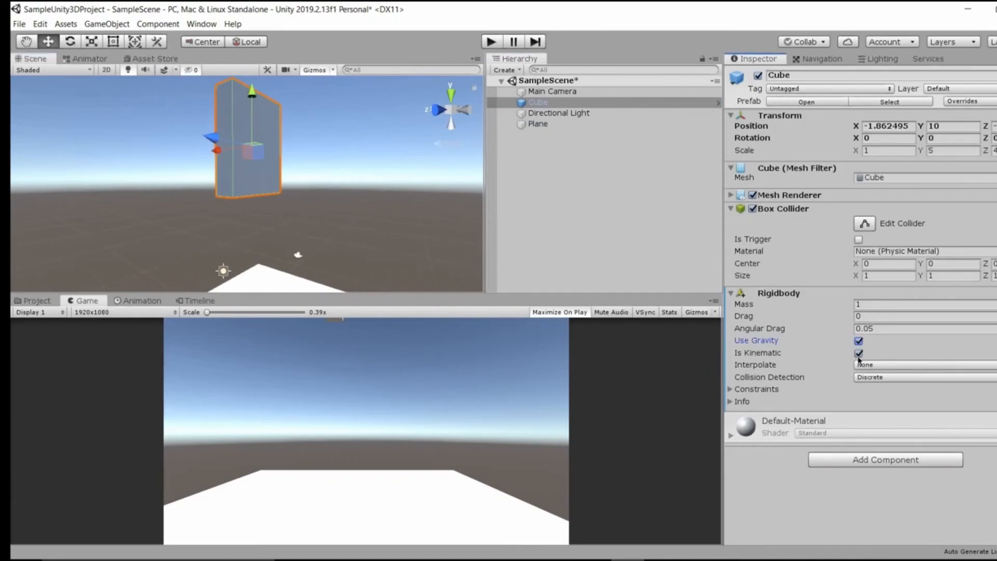
click(858, 353)
- Play the game to check how the cube falls onto the plane, and stop playback
click(491, 45)
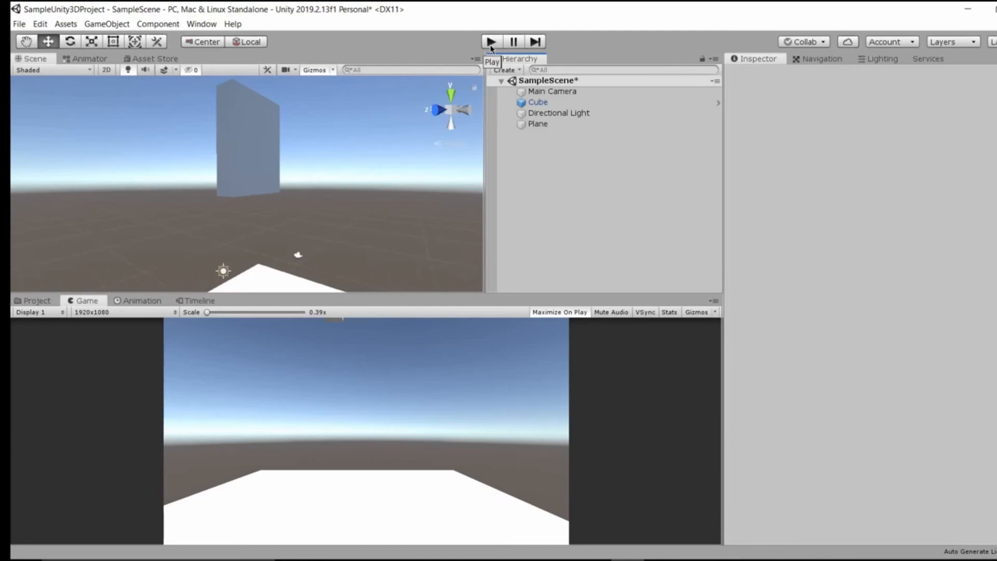
click(491, 43)
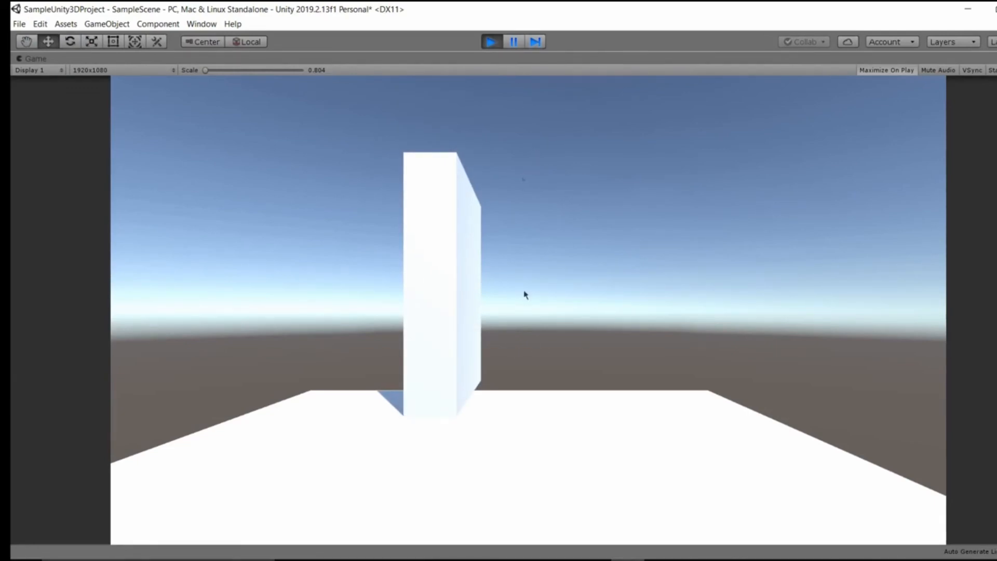
click(491, 43)
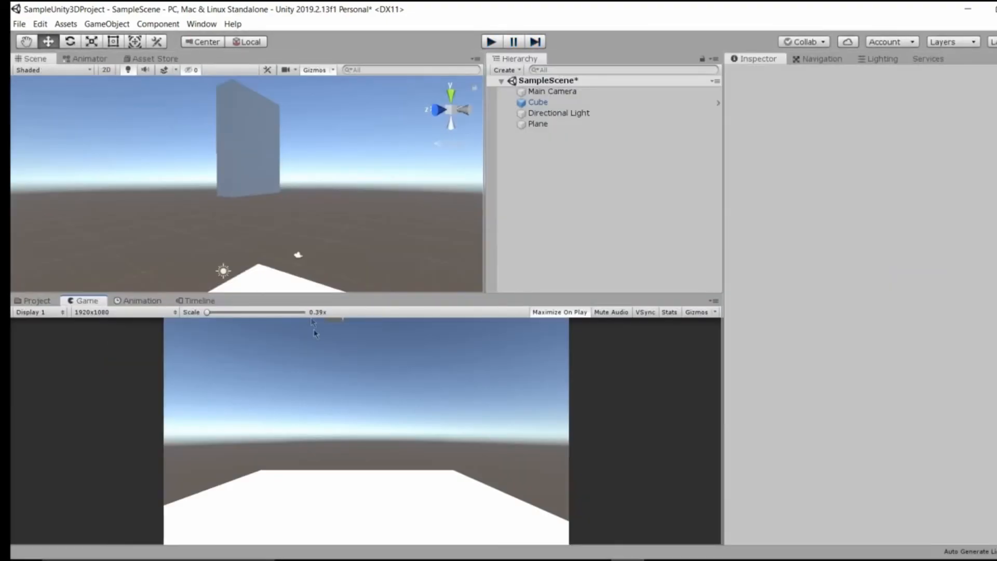
- Disable the plane's Mesh Collider component
right_drag(342, 208, 291, 229)
scroll(291, 229, down, 4)
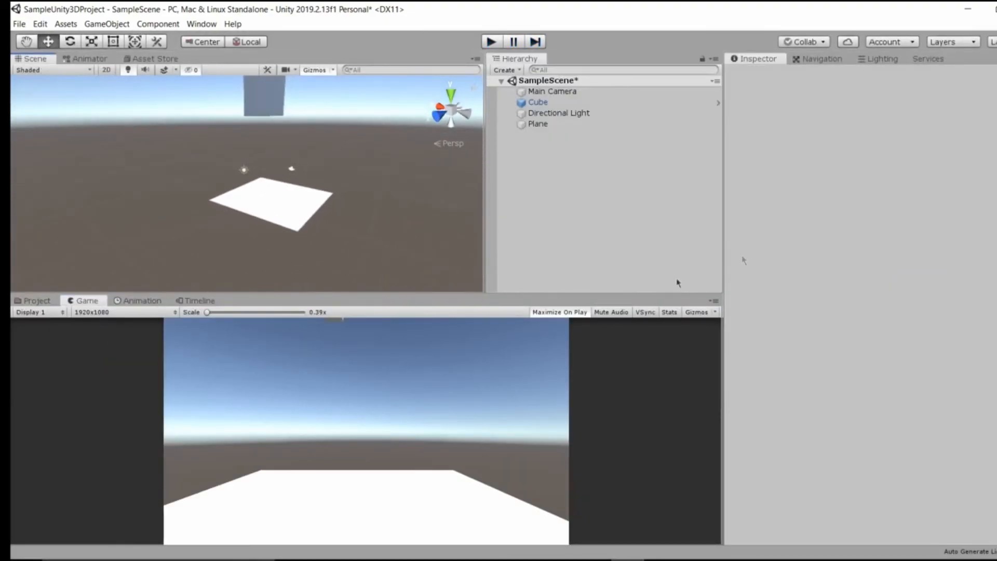
click(303, 224)
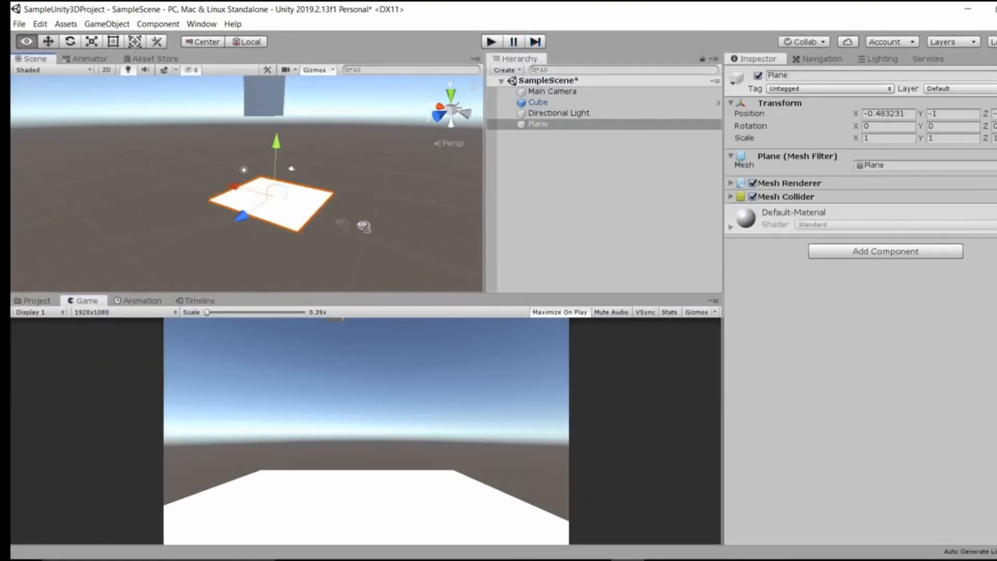
key(f)
click(753, 197)
right_drag(313, 185, 319, 164)
scroll(410, 189, down, 5)
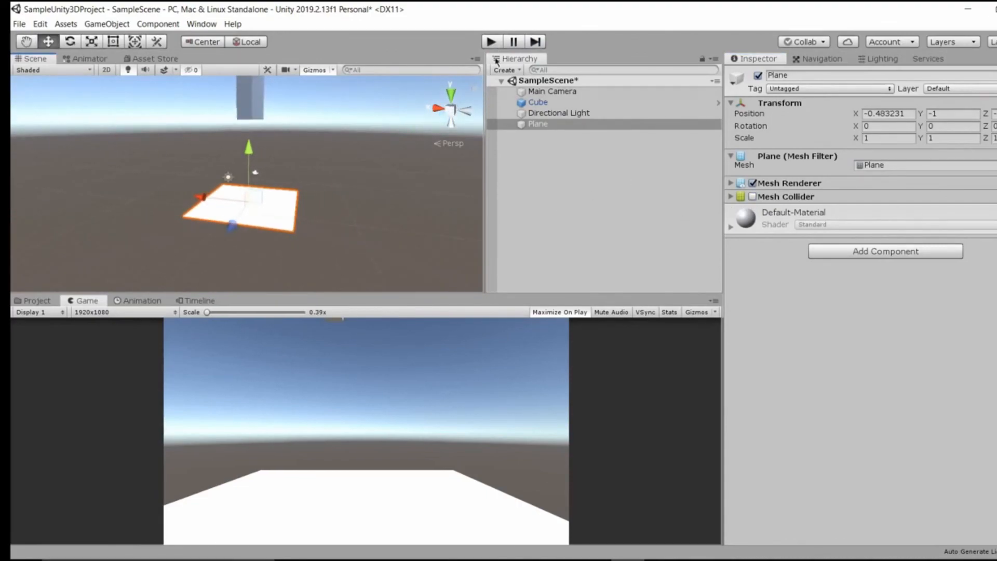
- Test the falling cube in play mode with the plane's collider disabled, and save the scene
key(ctrl+p)
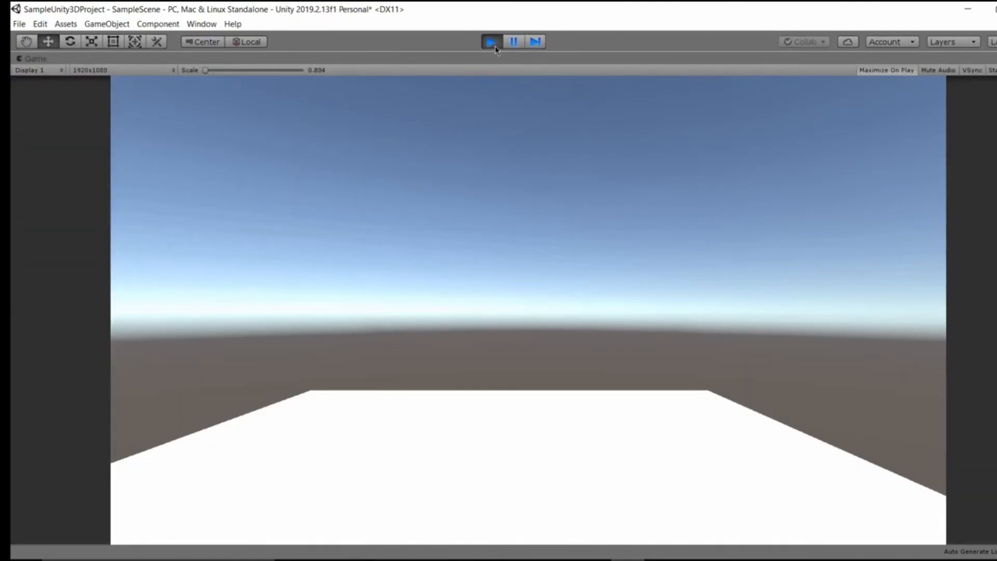
key(ctrl+p)
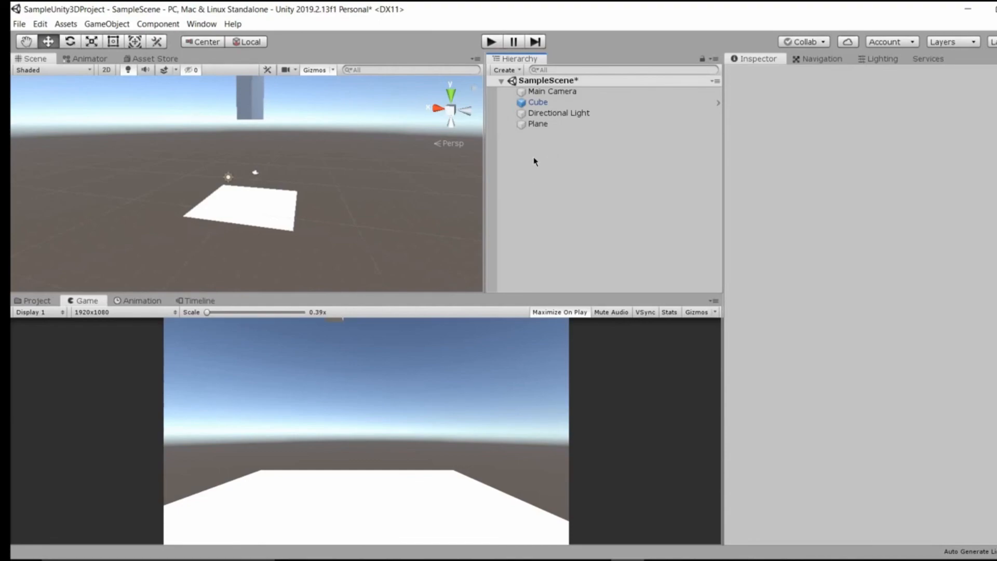
key(ctrl+s)
click(19, 24)
click(169, 6)
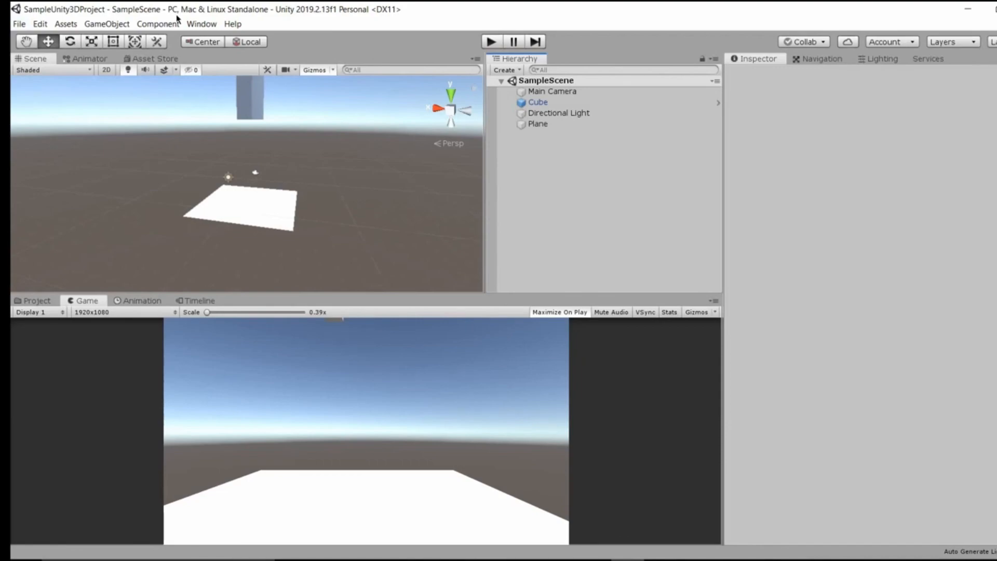